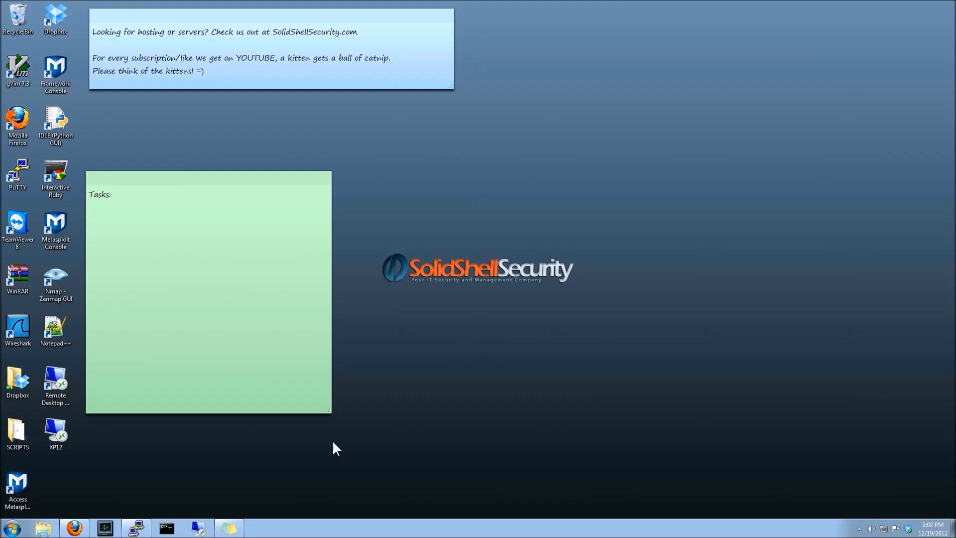
# Switch to Firefox and open EasyApache (Apache Update) from WHM's Software section.
pyautogui.click(76, 527)
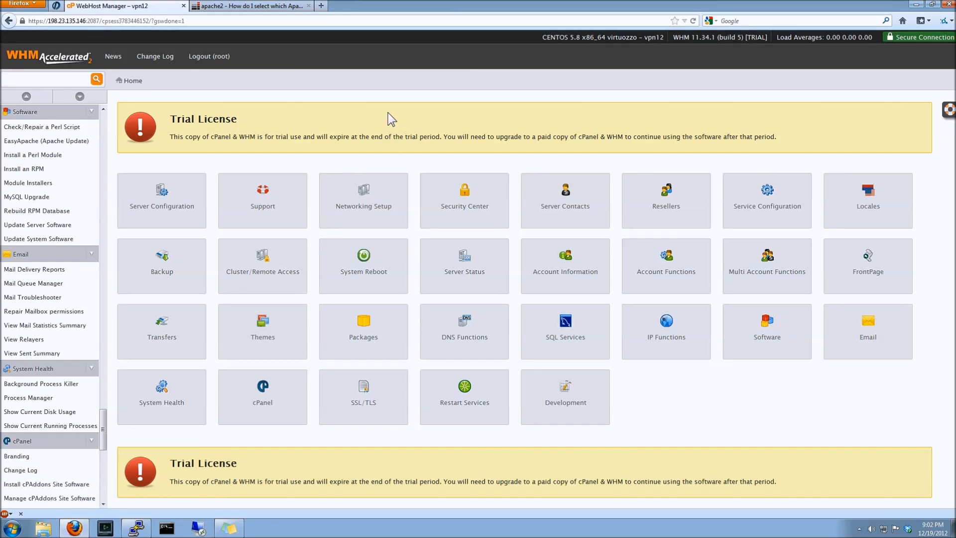
pyautogui.click(779, 331)
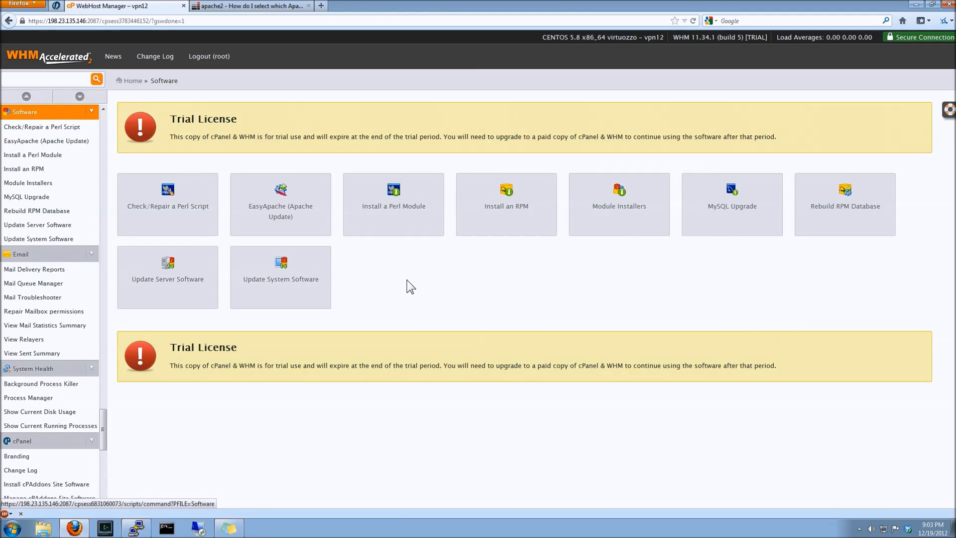
pyautogui.click(302, 213)
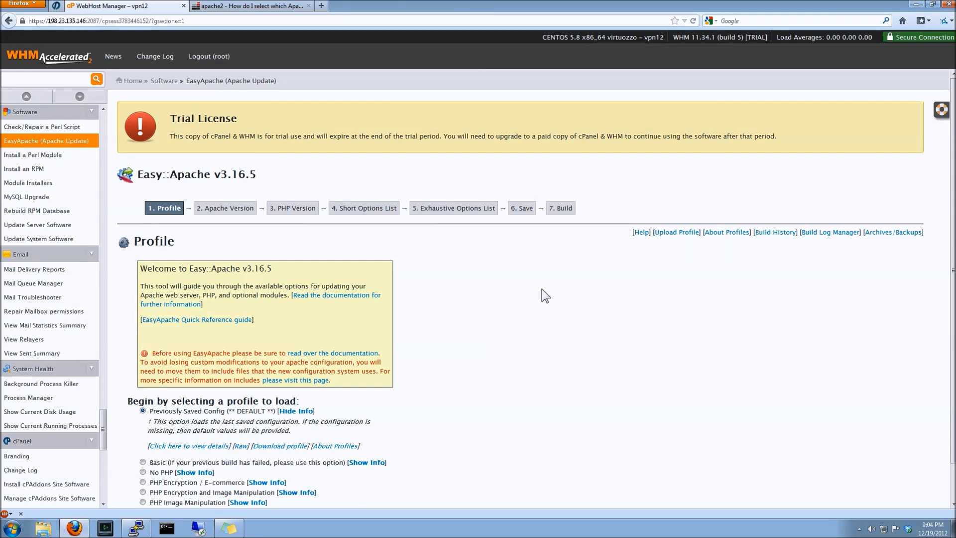
# Choose the PHP Security profile and start customizing the build based on it.
pyautogui.scroll(-1, 545, 295)
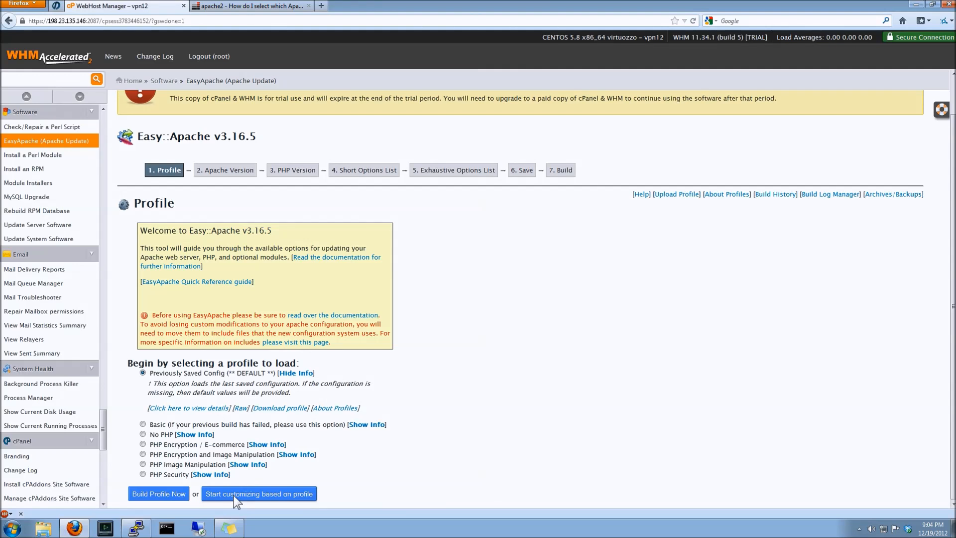
pyautogui.click(141, 474)
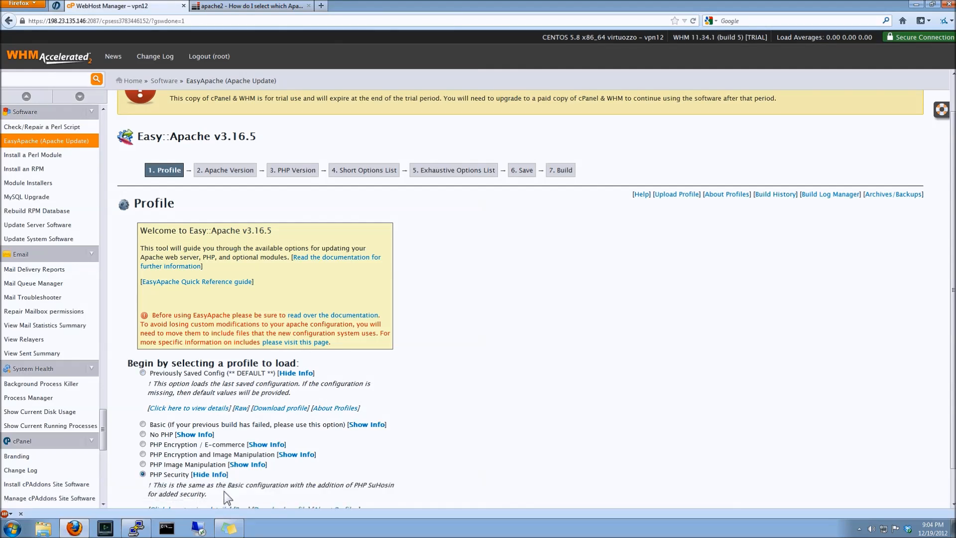
pyautogui.scroll(-1, 224, 493)
pyautogui.click(243, 494)
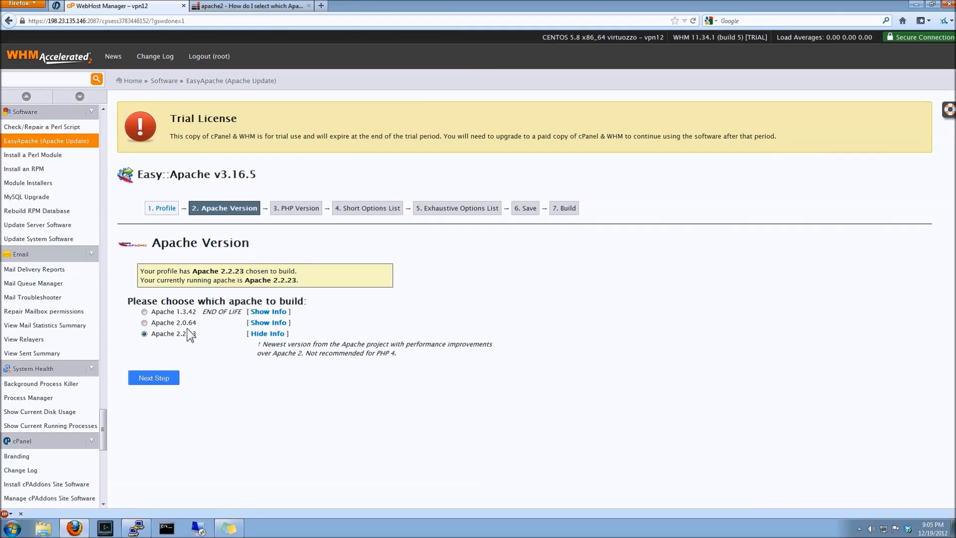
# Keep Apache 2.2.23 and PHP 5.3.19 as the versions to build and continue to the Short Options List.
pyautogui.click(170, 379)
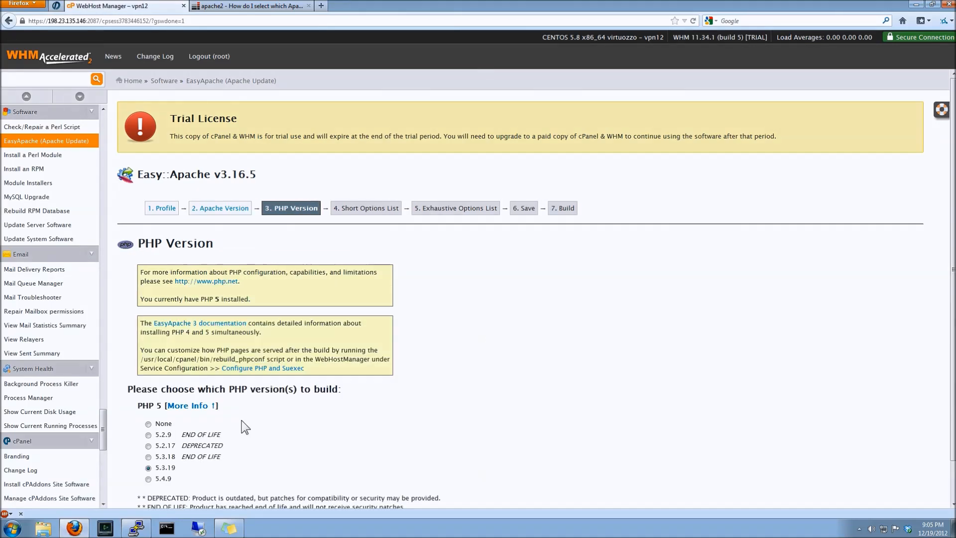
pyautogui.scroll(-2, 251, 453)
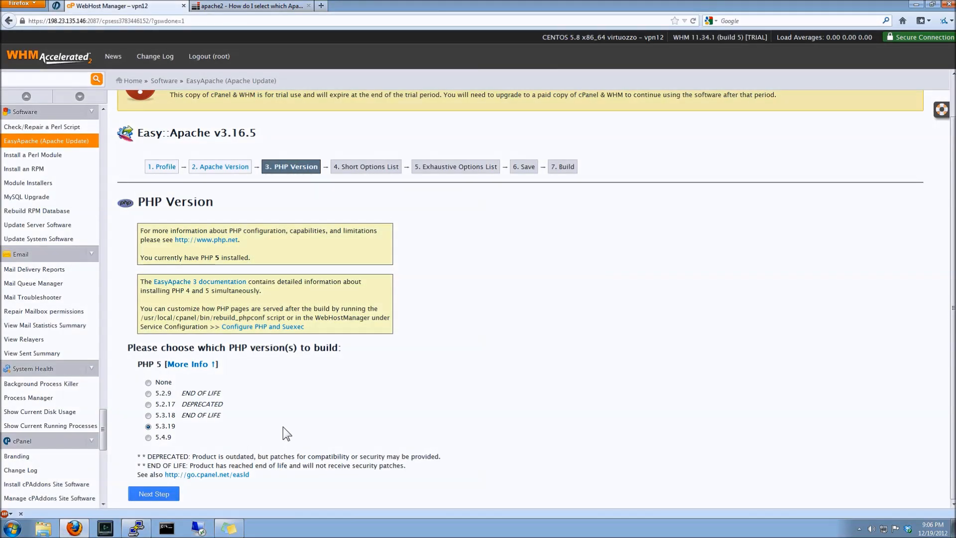
pyautogui.click(177, 491)
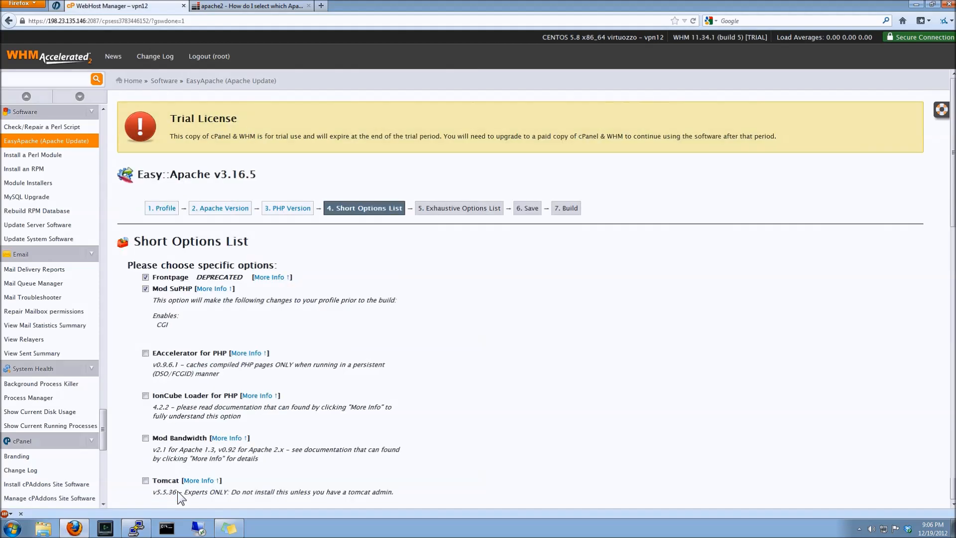
# Disable the deprecated Frontpage option in the Short Options List and confirm the change.
pyautogui.click(145, 278)
pyautogui.click(528, 299)
pyautogui.scroll(-1, 517, 324)
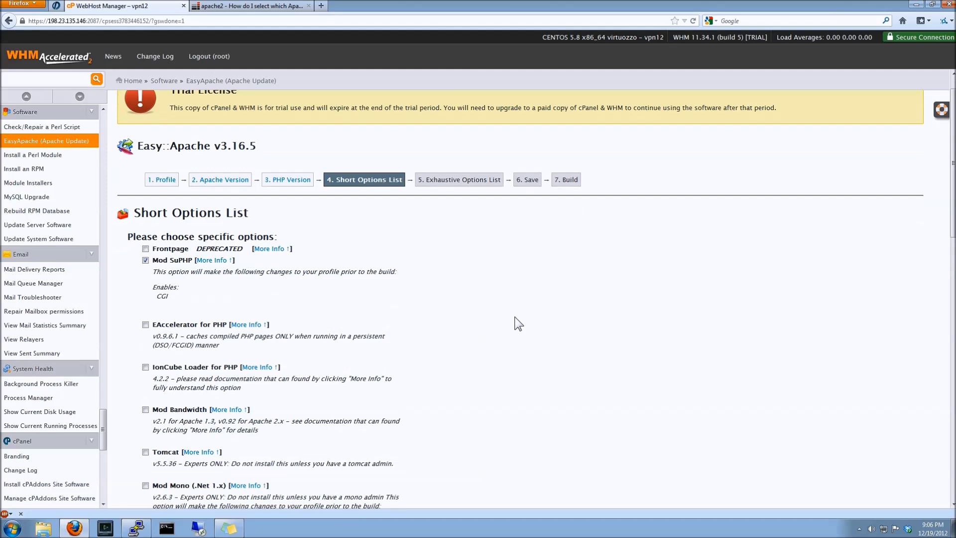
# Enable IonCube Loader for PHP and EAccelerator for PHP, accepting their confirmations.
pyautogui.click(144, 367)
pyautogui.press('Return')
pyautogui.scroll(-2, 383, 423)
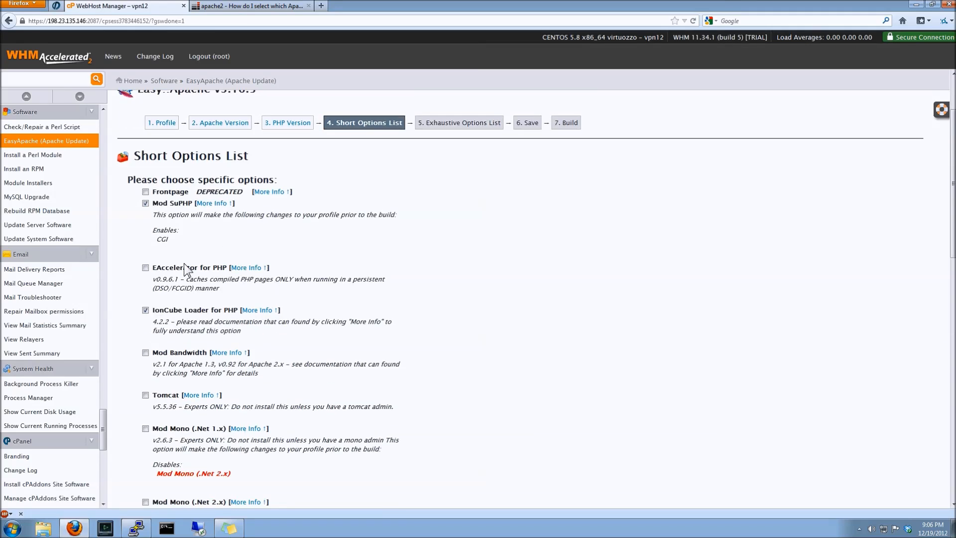
pyautogui.click(145, 269)
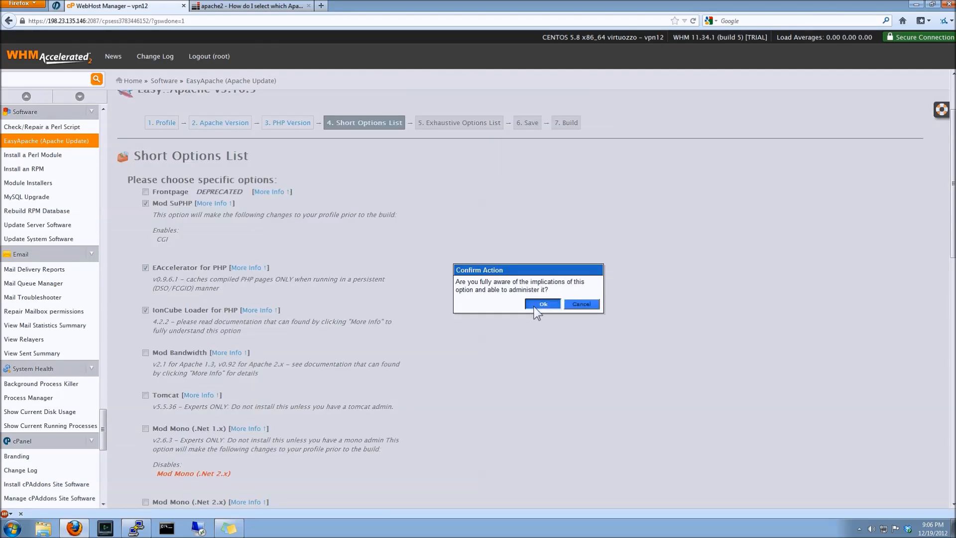
pyautogui.click(540, 303)
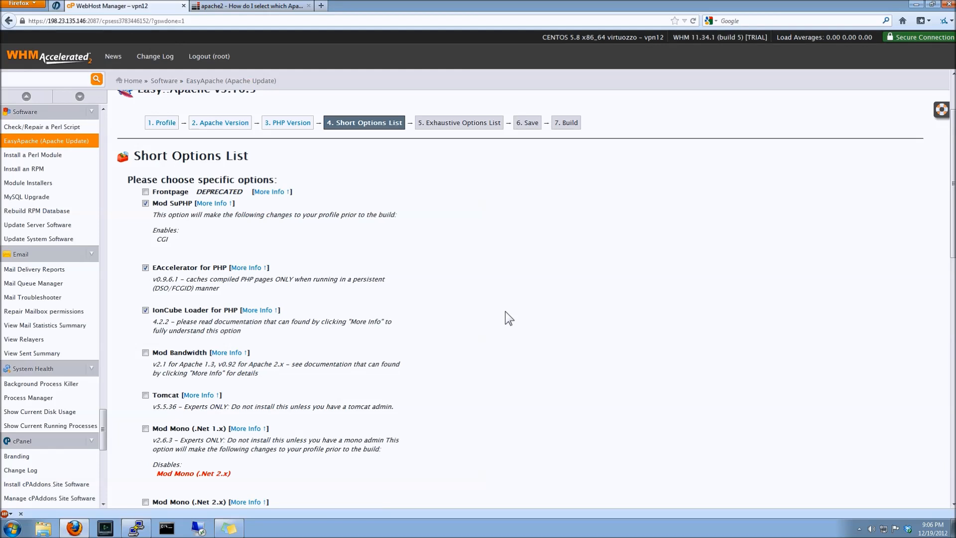
# Enable Mod Bandwidth and Mod Qos in the Short Options List.
pyautogui.scroll(-3, 507, 318)
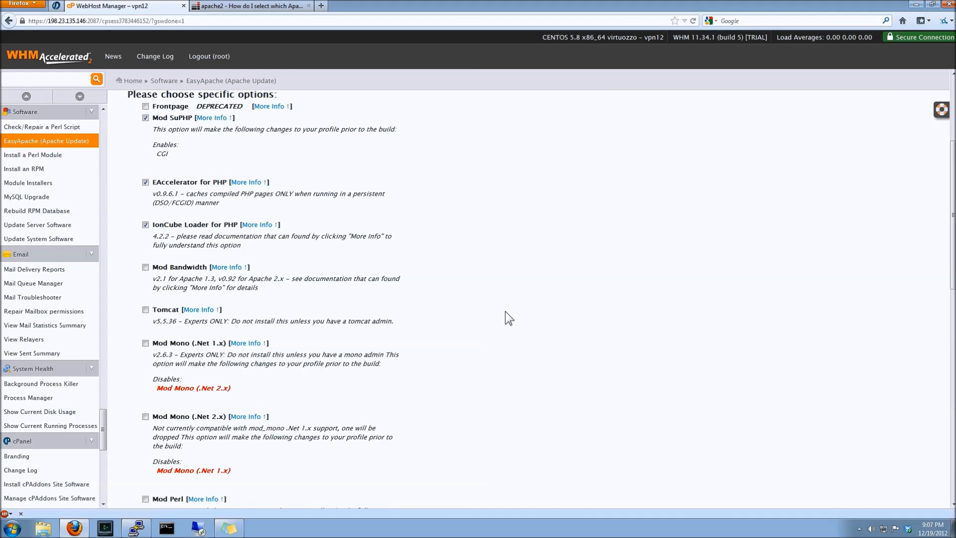
pyautogui.scroll(-1, 508, 318)
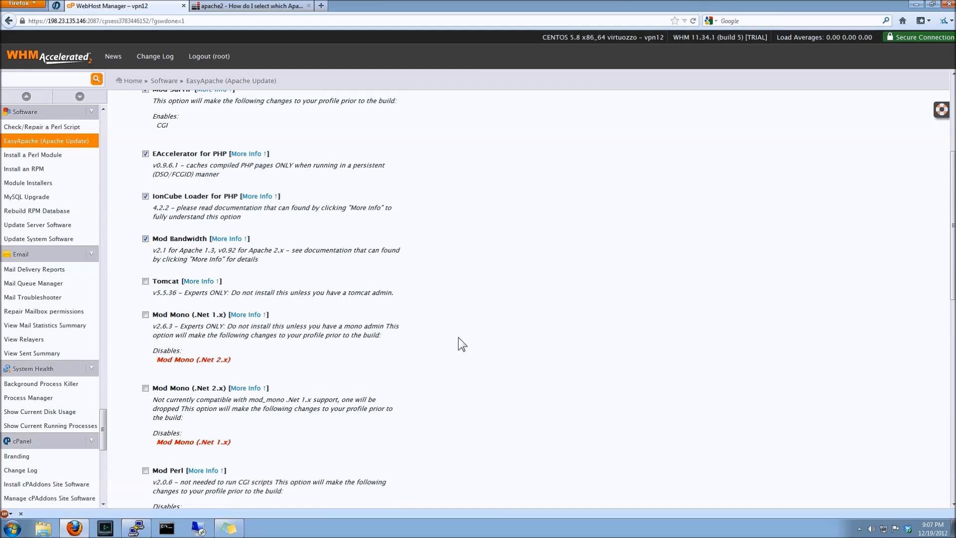
pyautogui.scroll(-5, 459, 344)
pyautogui.click(145, 401)
pyautogui.scroll(-2, 405, 436)
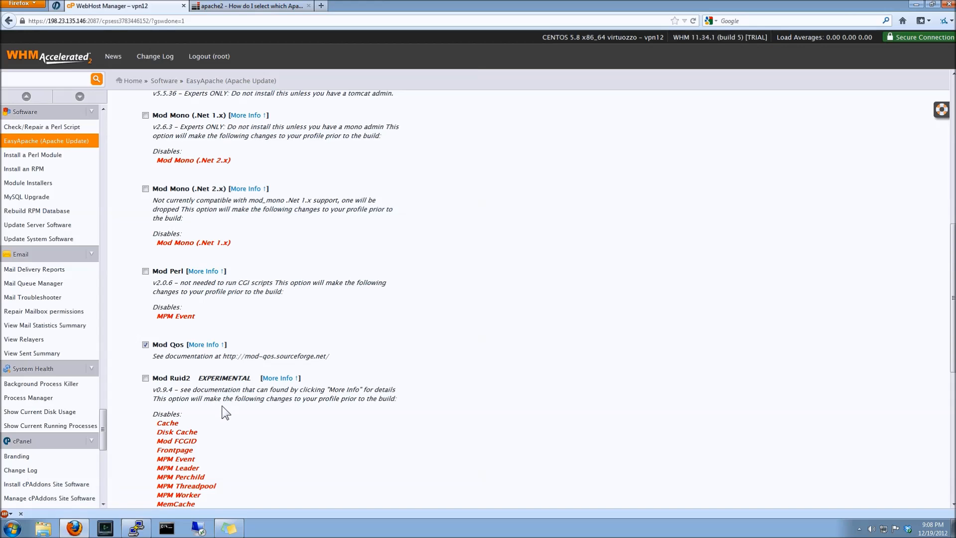
# Enable Mod Security and accept the profile change that also enables UniqueId.
pyautogui.doubleClick(190, 442)
pyautogui.click(225, 450)
pyautogui.scroll(-6, 225, 451)
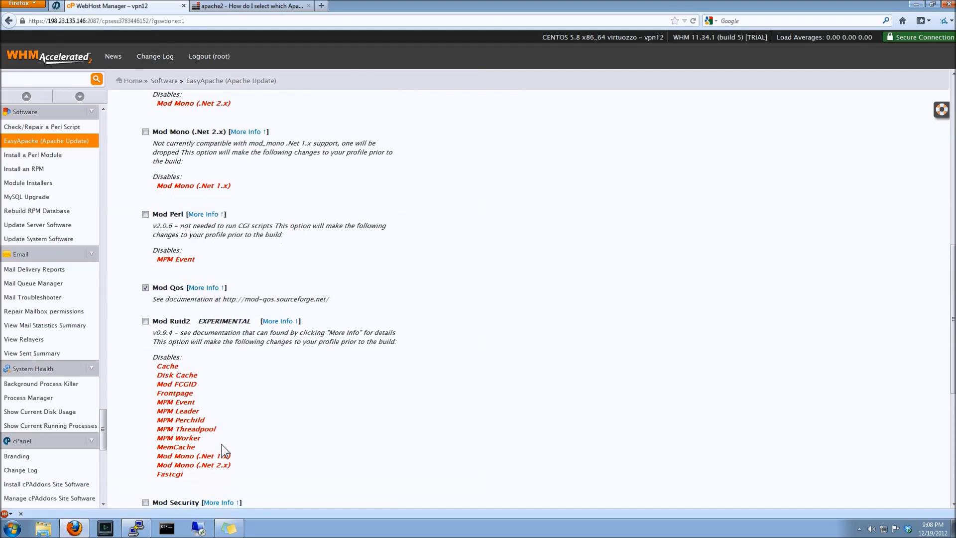
pyautogui.scroll(-2, 225, 451)
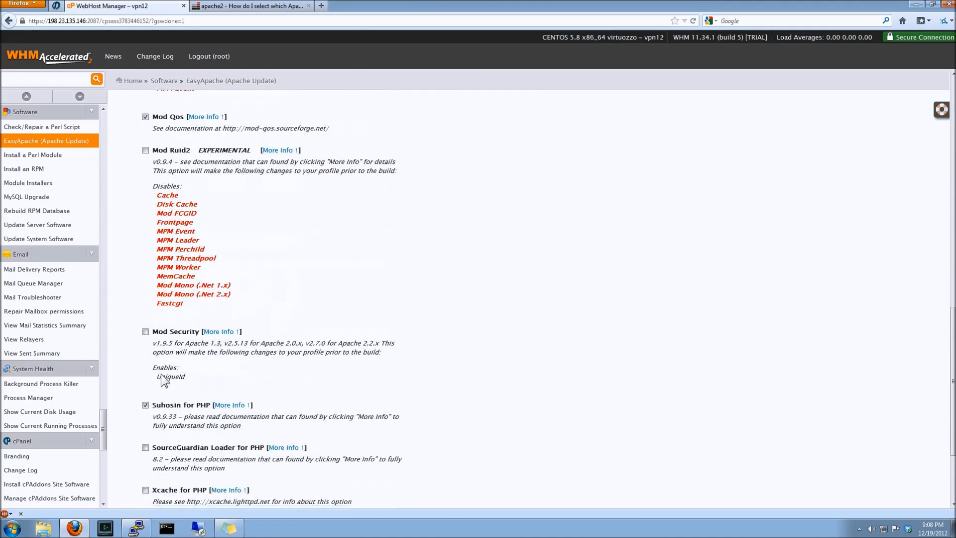
pyautogui.click(145, 331)
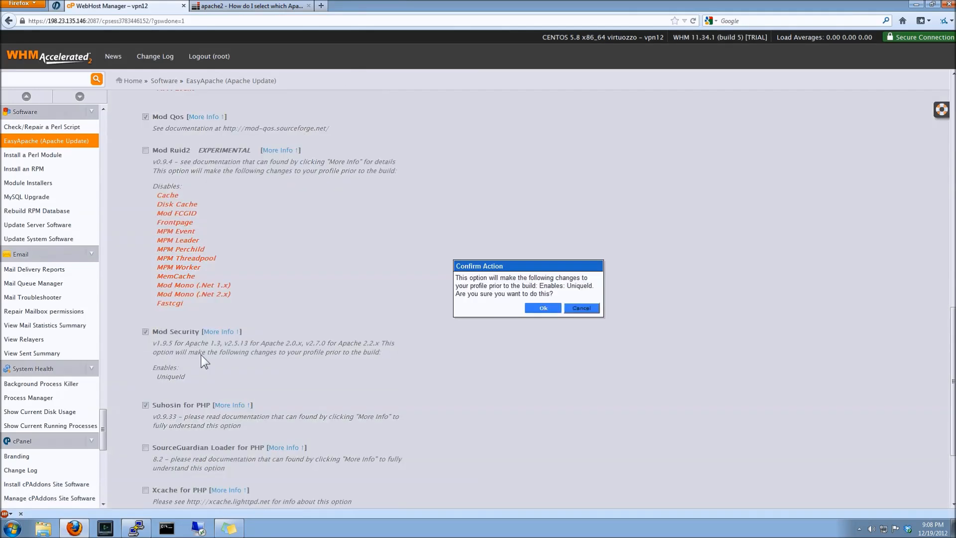
pyautogui.press('Return')
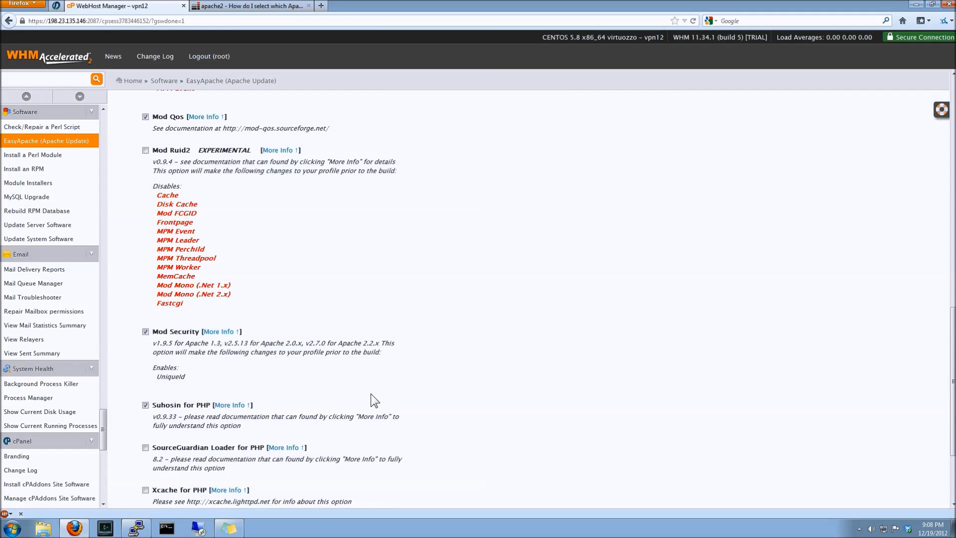
# Finish the short options with Suhosin for PHP kept enabled and continue to the Exhaustive Options List.
pyautogui.scroll(-4, 372, 400)
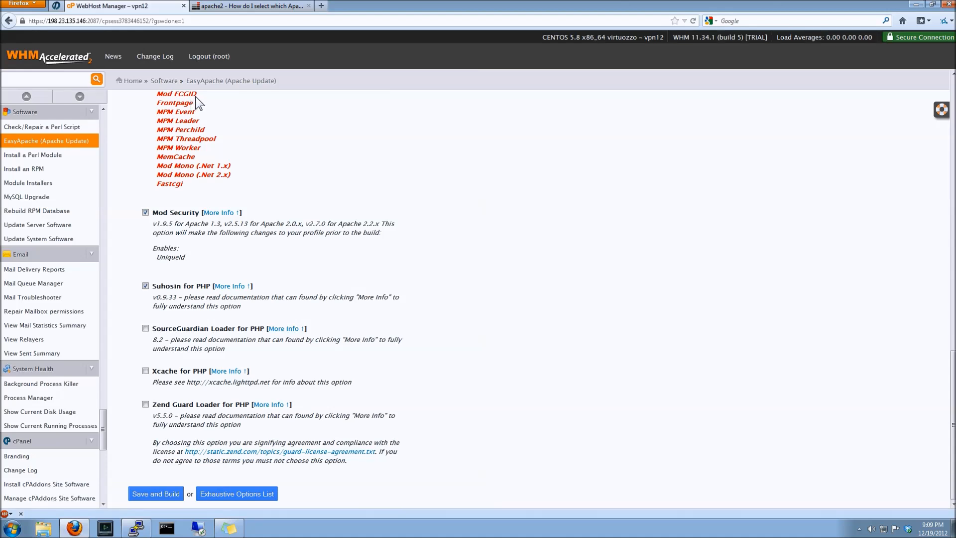
pyautogui.tripleClick(195, 96)
pyautogui.click(306, 147)
pyautogui.click(275, 497)
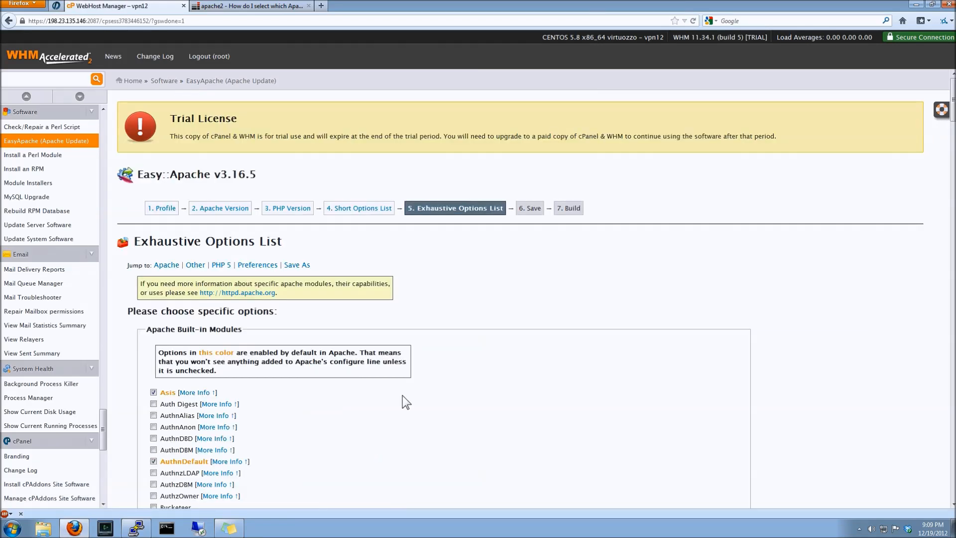
# Enable Mod FCGID, Deflate and Disk Cache among the Apache built-in modules.
pyautogui.scroll(-3, 490, 307)
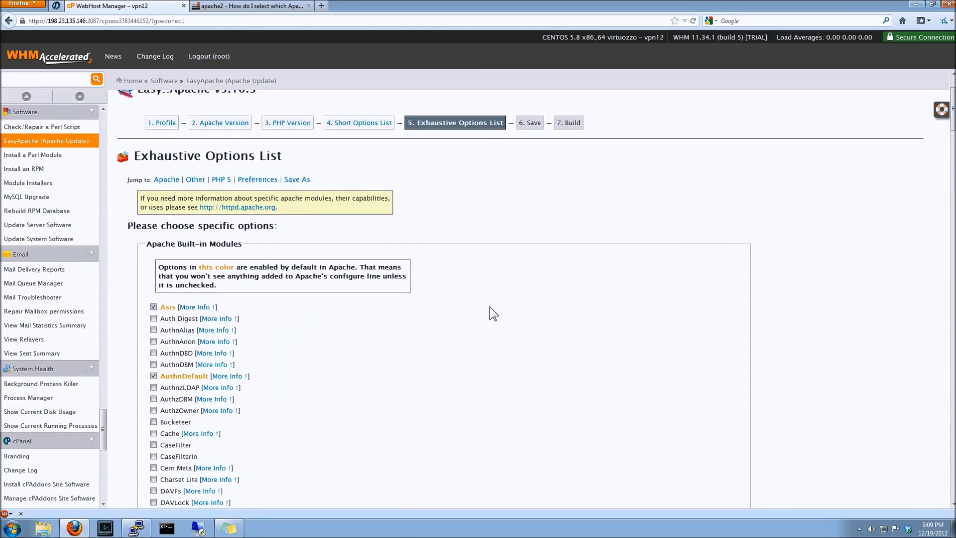
pyautogui.scroll(-2, 489, 306)
pyautogui.scroll(-2, 490, 307)
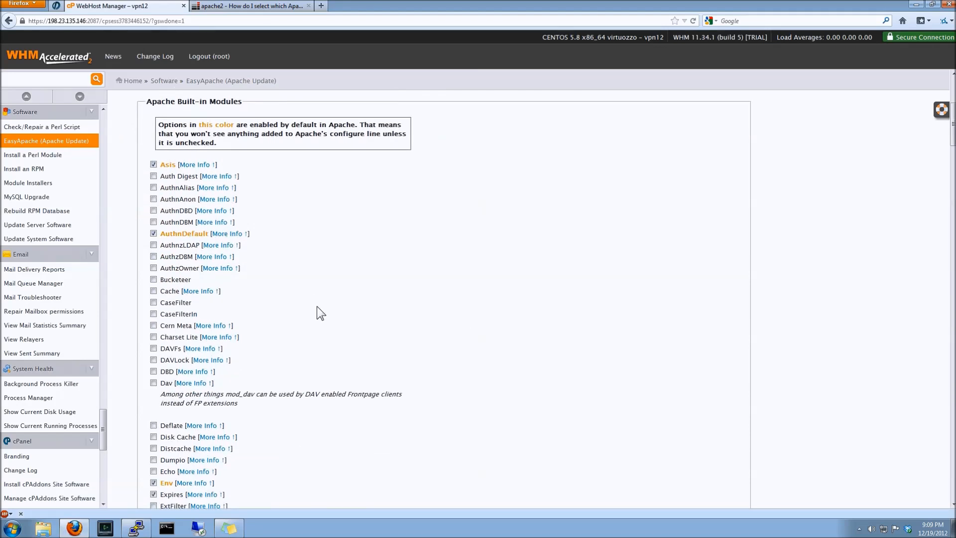
pyautogui.scroll(-3, 317, 305)
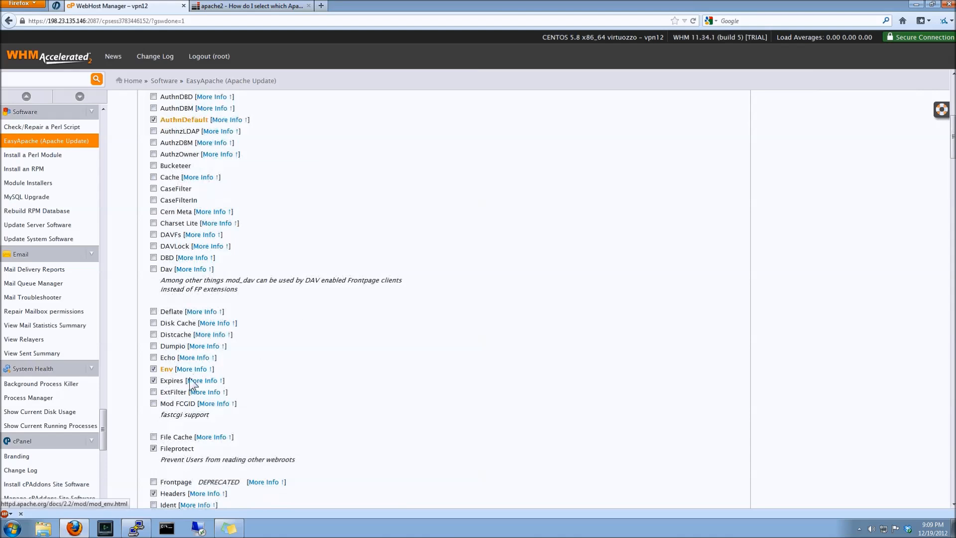
pyautogui.click(153, 403)
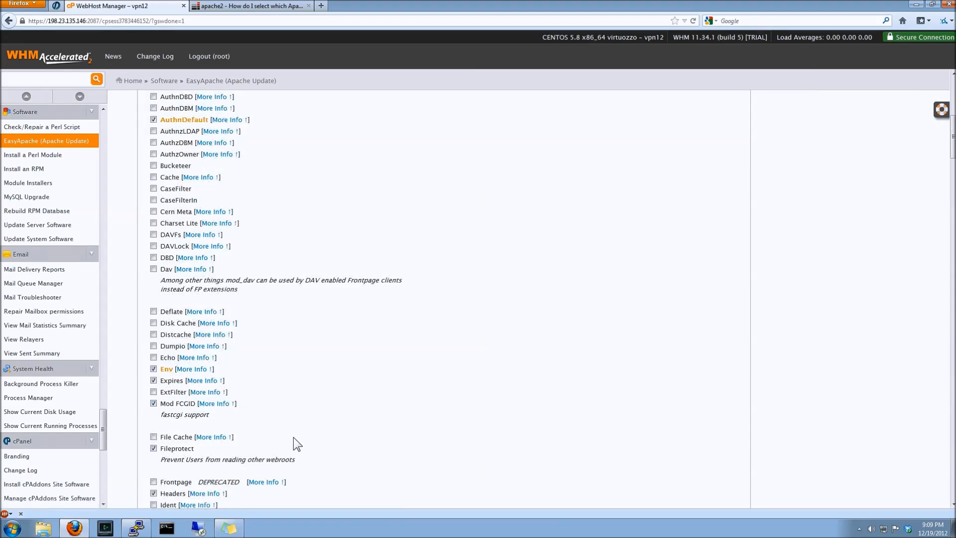
pyautogui.click(153, 311)
pyautogui.click(154, 323)
# Review the MPM notes, then enable MPM Event with its confirmation and leave MPM Prefork unselected.
pyautogui.scroll(-13, 144, 174)
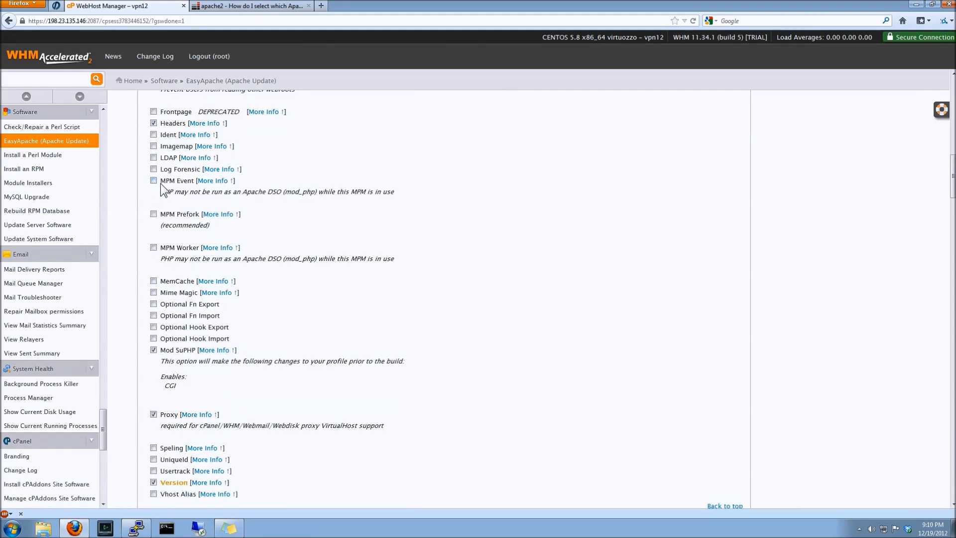
pyautogui.moveTo(163, 181); pyautogui.dragTo(419, 255)
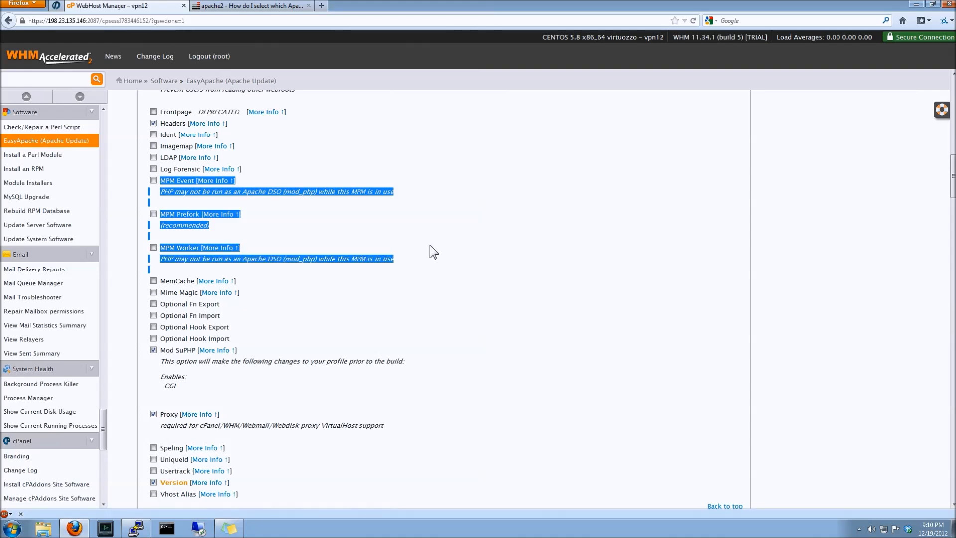
pyautogui.click(429, 245)
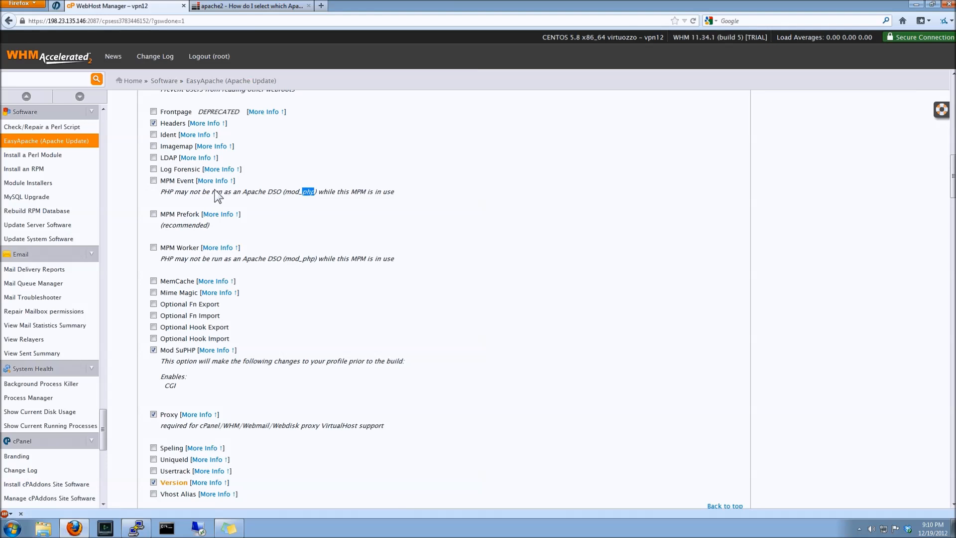
pyautogui.moveTo(202, 192); pyautogui.dragTo(300, 194)
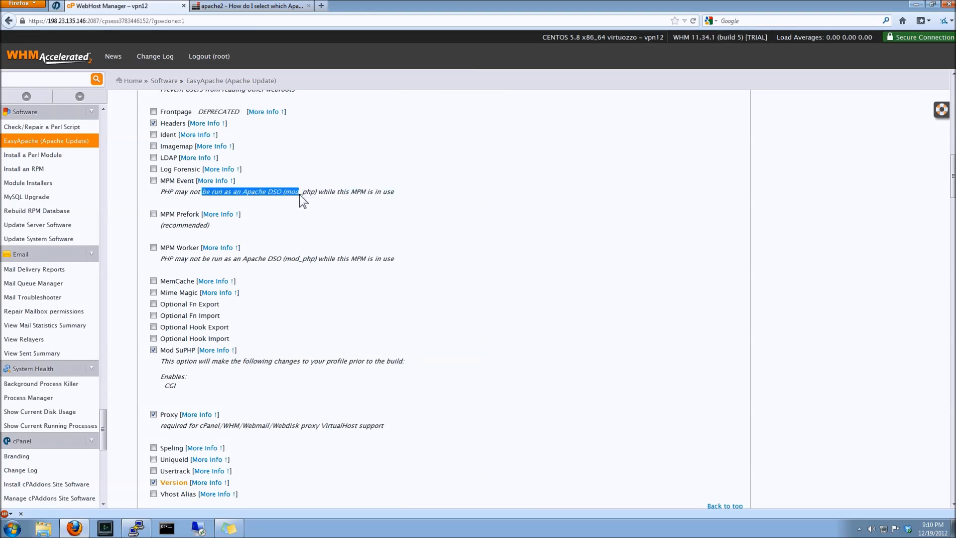
pyautogui.click(327, 198)
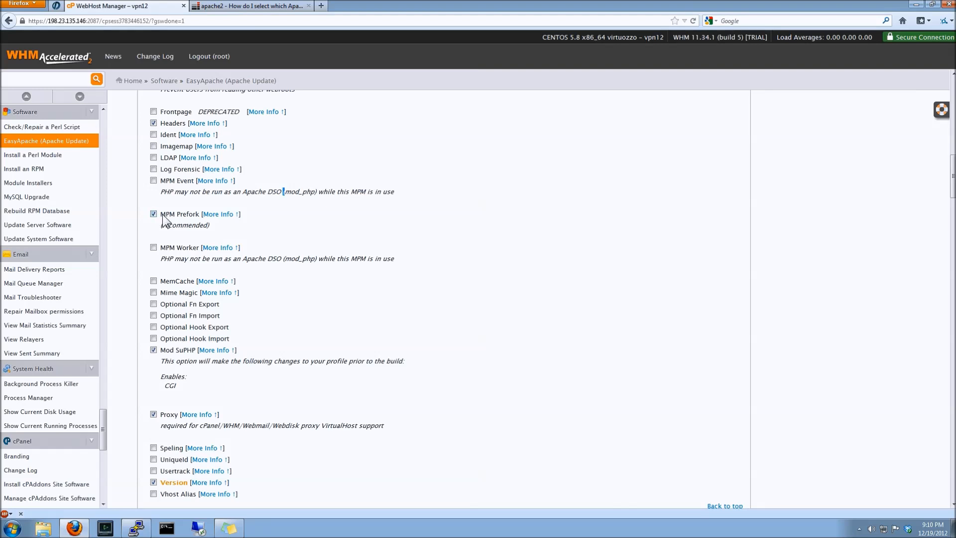
pyautogui.click(153, 181)
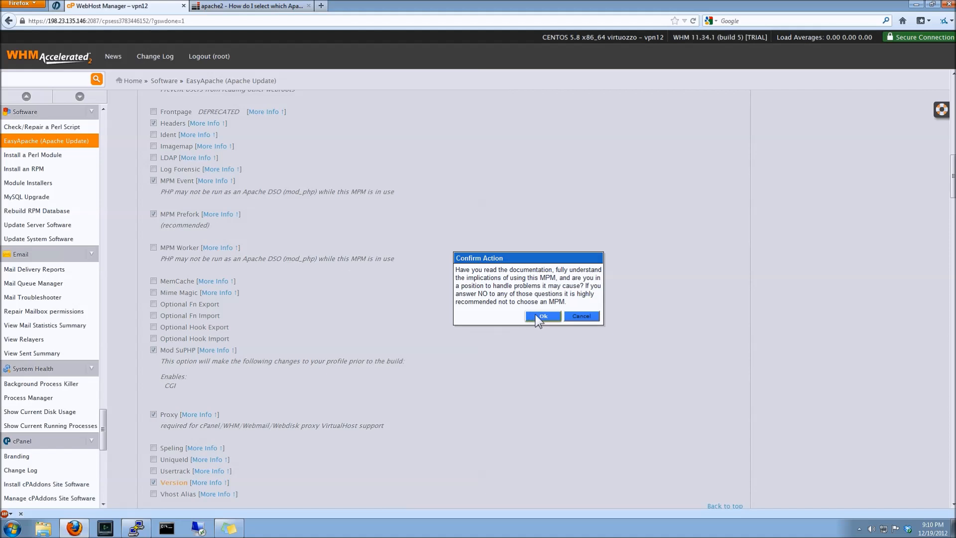
pyautogui.click(534, 314)
pyautogui.click(154, 214)
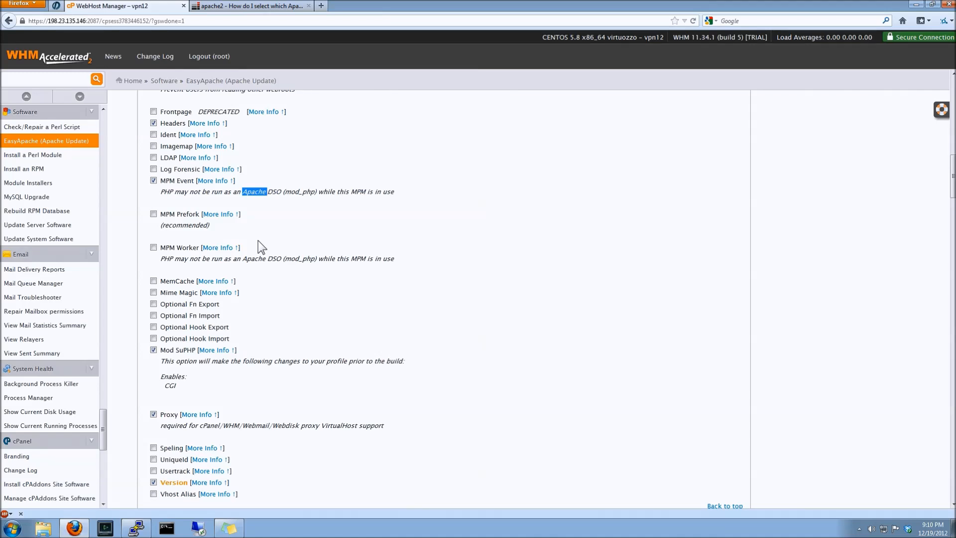
pyautogui.click(275, 221)
# Switch to the Server Fault answer on choosing an Apache MPM and examine its prefork, worker and event sections.
pyautogui.click(282, 8)
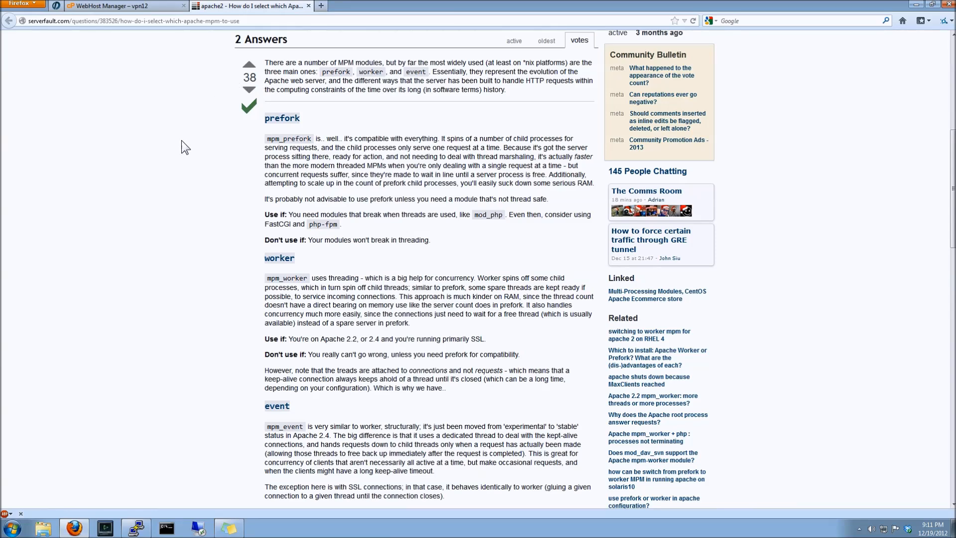
pyautogui.scroll(-3, 181, 141)
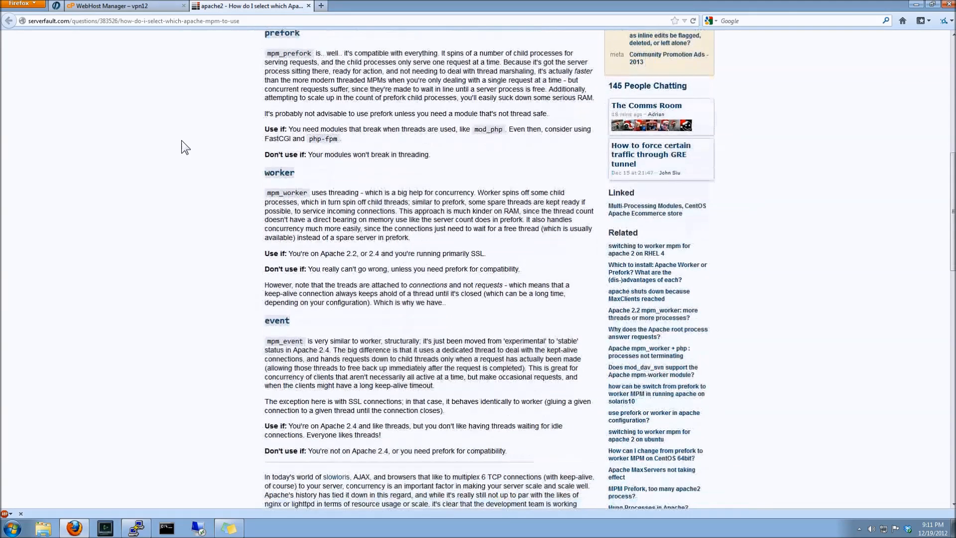
# Read the accepted answer's closing notes and its usage advice for the prefork, worker and event MPMs.
pyautogui.scroll(-5, 181, 140)
pyautogui.scroll(-3, 181, 140)
pyautogui.scroll(10, 181, 141)
pyautogui.scroll(-1, 182, 140)
pyautogui.scroll(1, 182, 141)
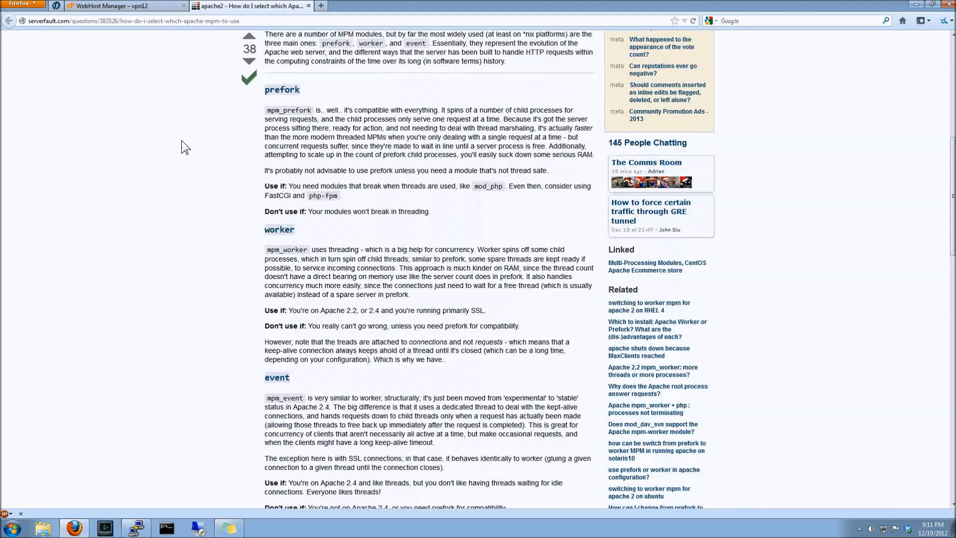
pyautogui.scroll(-1, 181, 141)
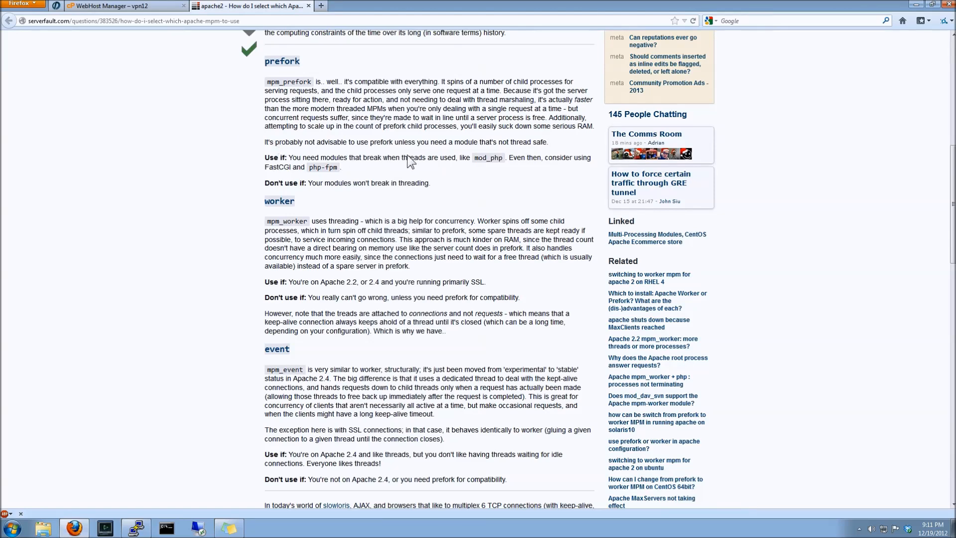
pyautogui.tripleClick(372, 158)
pyautogui.click(372, 158)
pyautogui.tripleClick(329, 454)
pyautogui.click(336, 411)
# Return to the EasyApache options and enable GD with its Zlib dependency and Bz2 in the PHP 5.3.19 section.
pyautogui.click(149, 6)
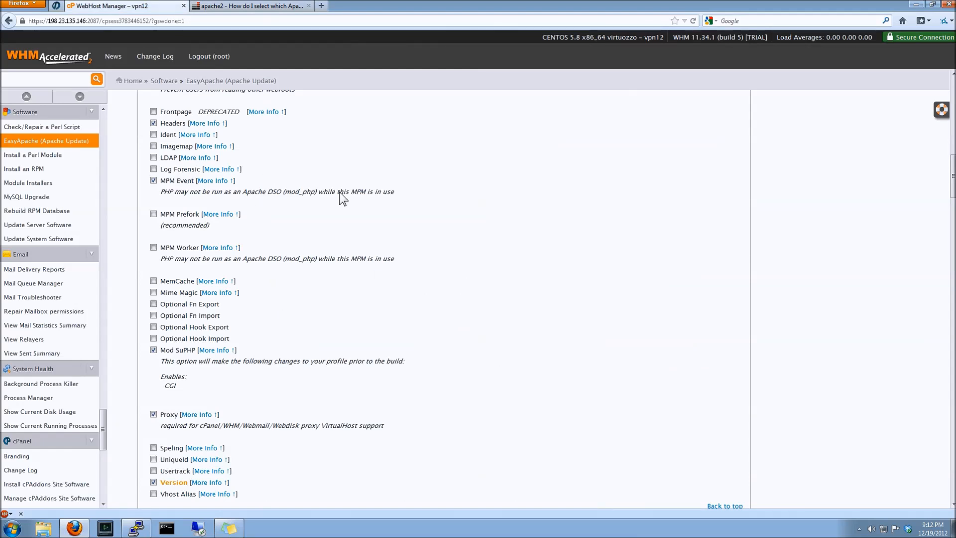
pyautogui.scroll(-5, 339, 193)
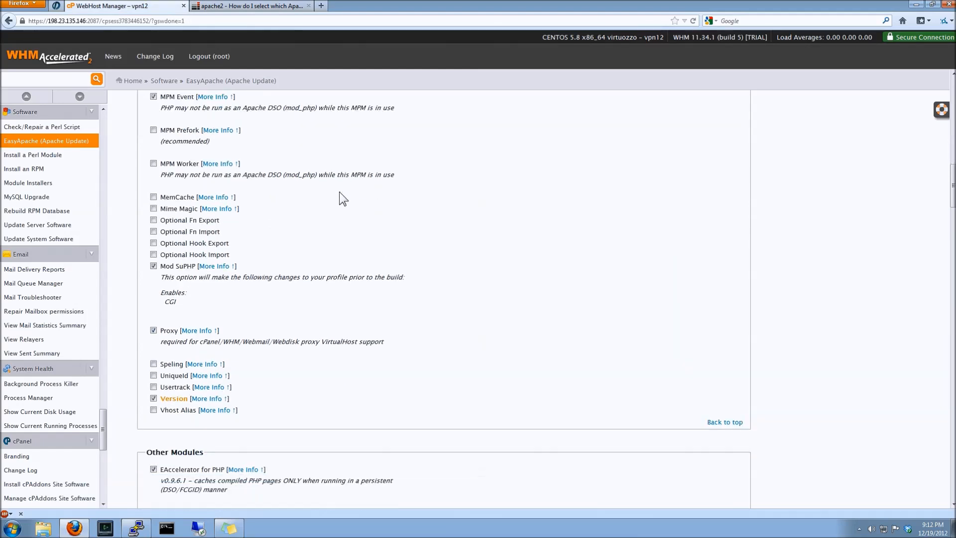
pyautogui.scroll(-6, 339, 192)
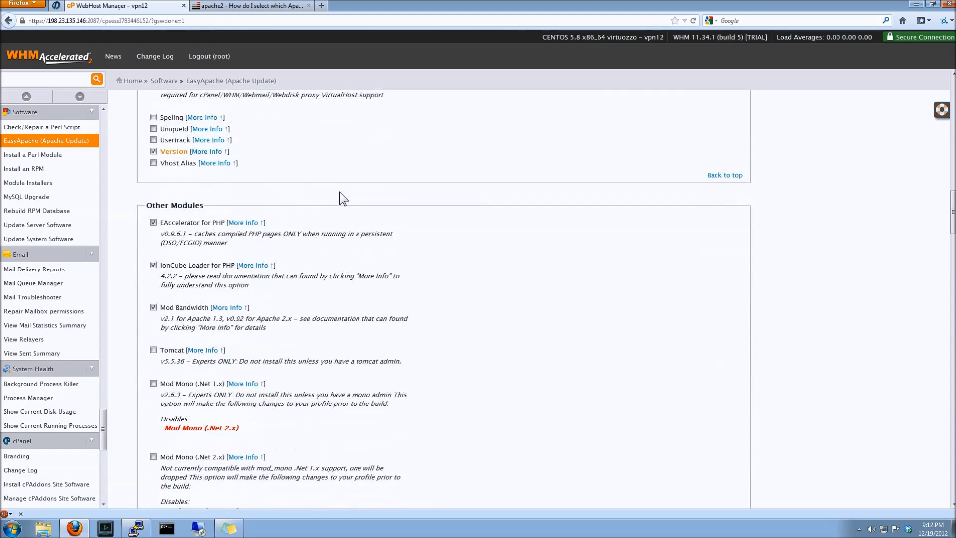
pyautogui.scroll(-7, 339, 192)
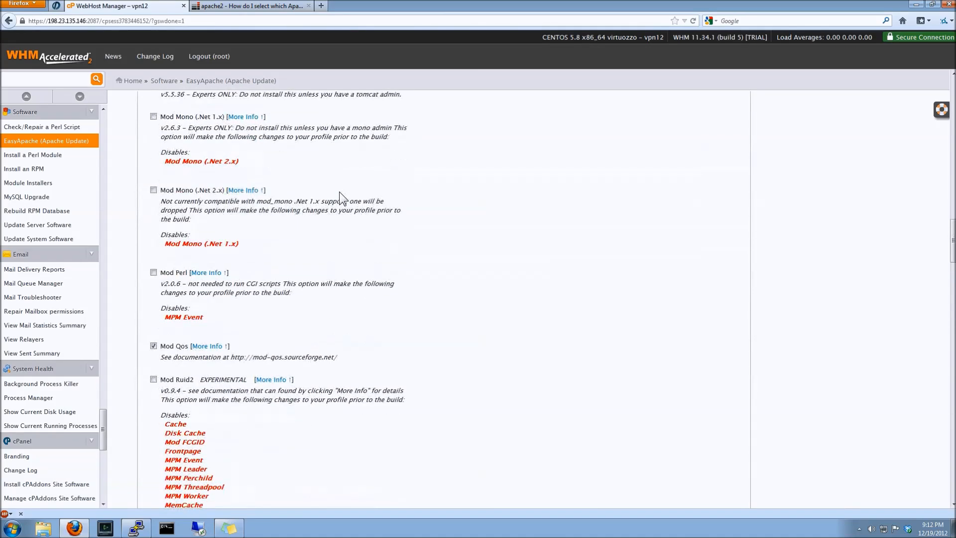
pyautogui.scroll(-10, 339, 192)
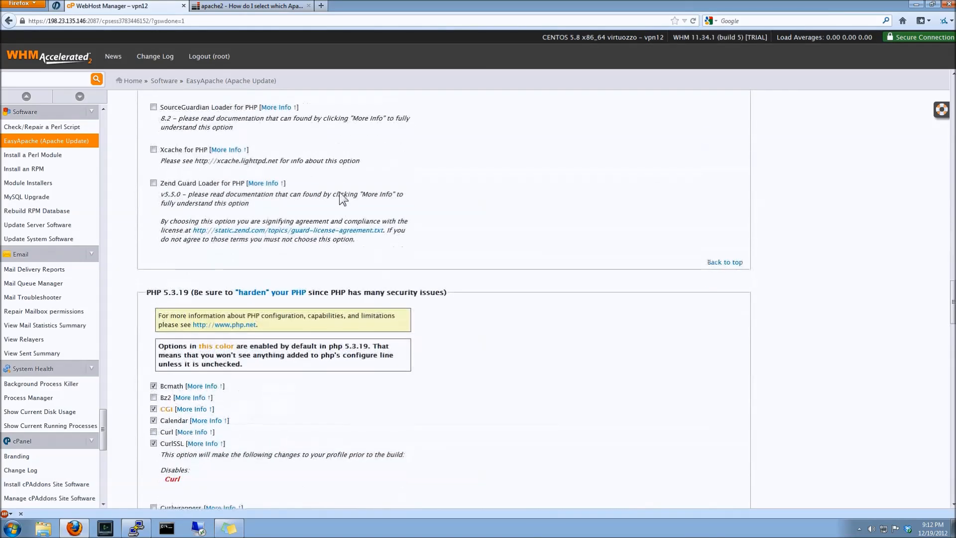
pyautogui.scroll(-2, 339, 192)
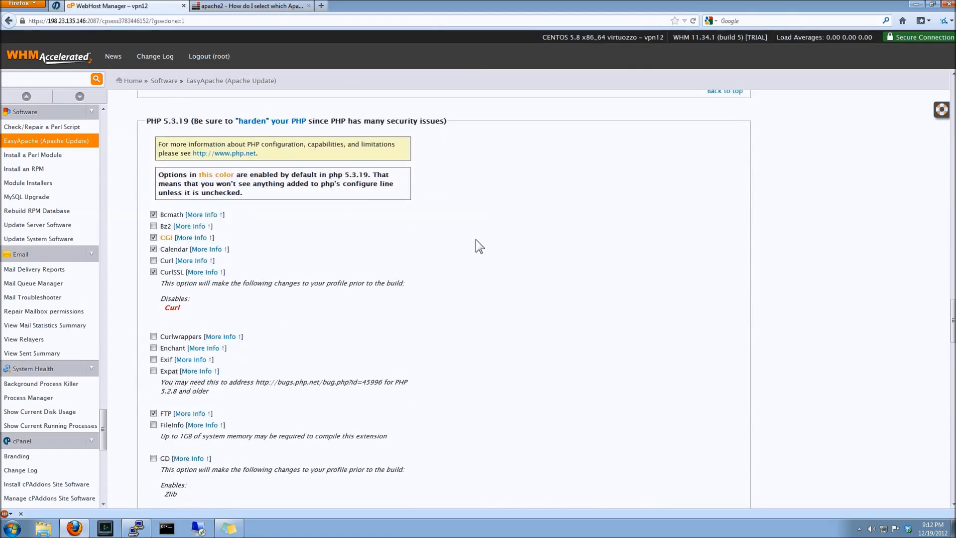
pyautogui.scroll(-1, 476, 240)
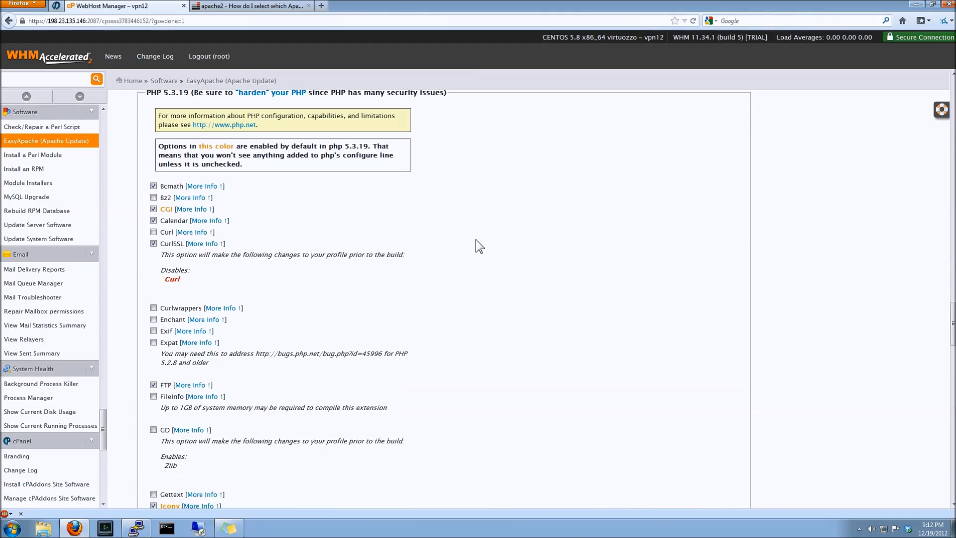
pyautogui.click(153, 429)
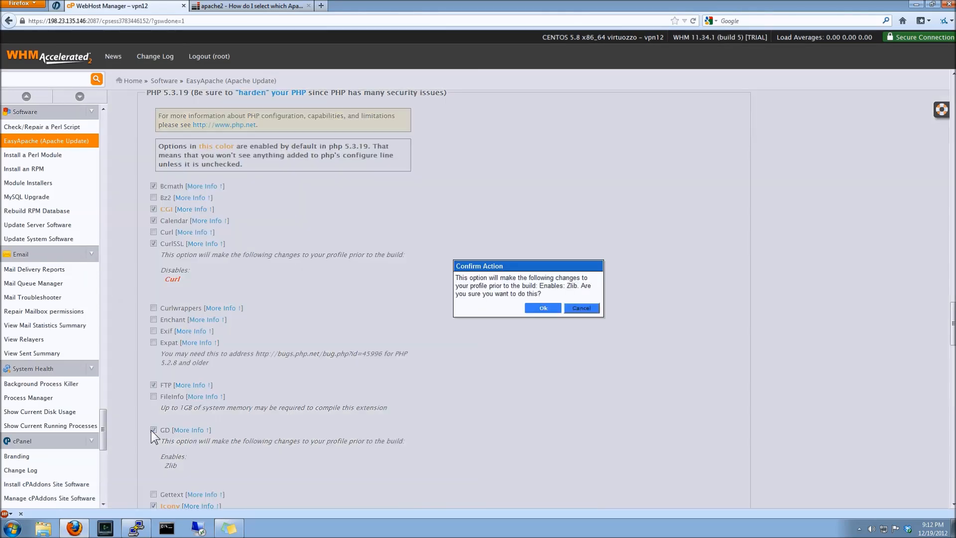
pyautogui.click(538, 308)
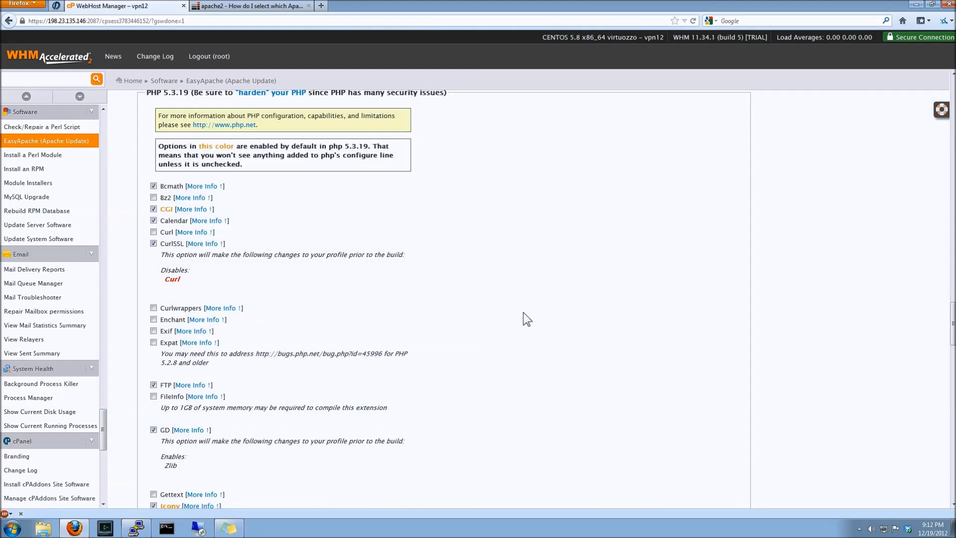
pyautogui.click(153, 198)
# Enable Mbstring, Mcrypt and the MySQL "Improved" extension among the PHP 5.3.19 options.
pyautogui.scroll(-3, 535, 360)
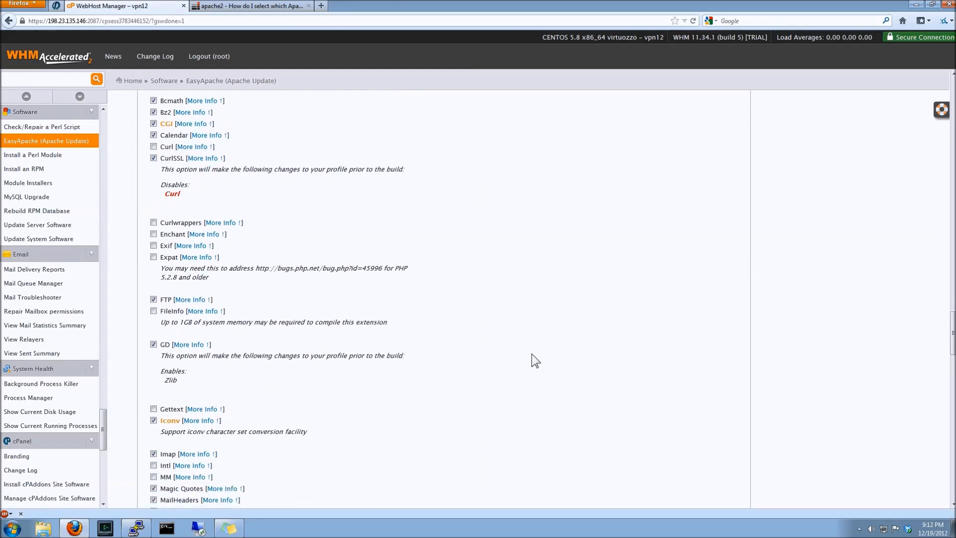
pyautogui.scroll(-6, 535, 360)
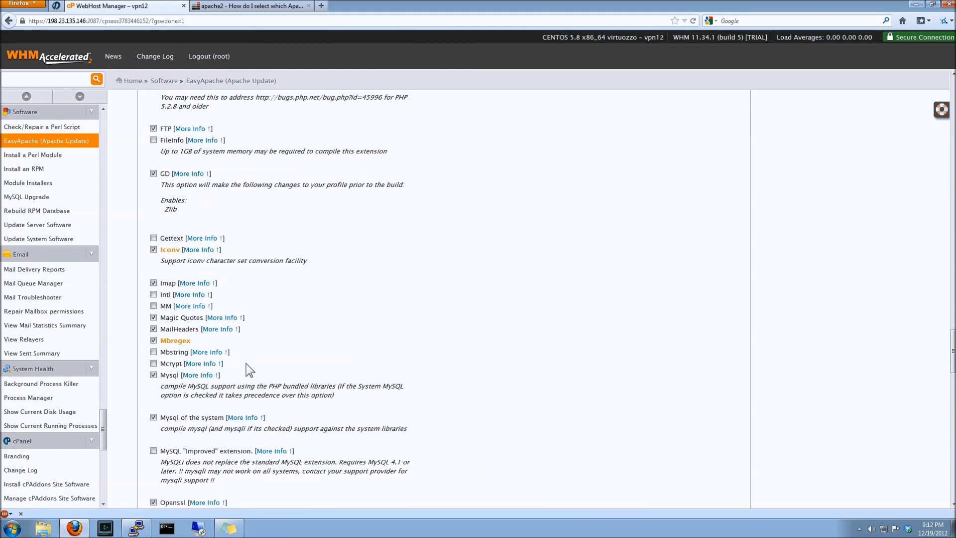
pyautogui.click(154, 352)
pyautogui.click(153, 363)
pyautogui.click(154, 451)
# Enable PDO and PDO MySQL, accepting the dependent profile changes for each.
pyautogui.scroll(-3, 463, 450)
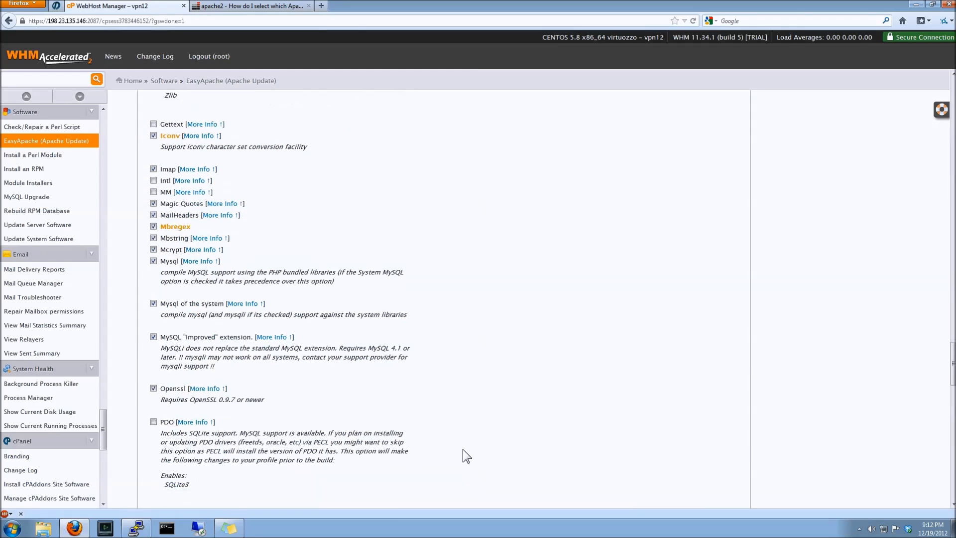
pyautogui.scroll(-7, 463, 449)
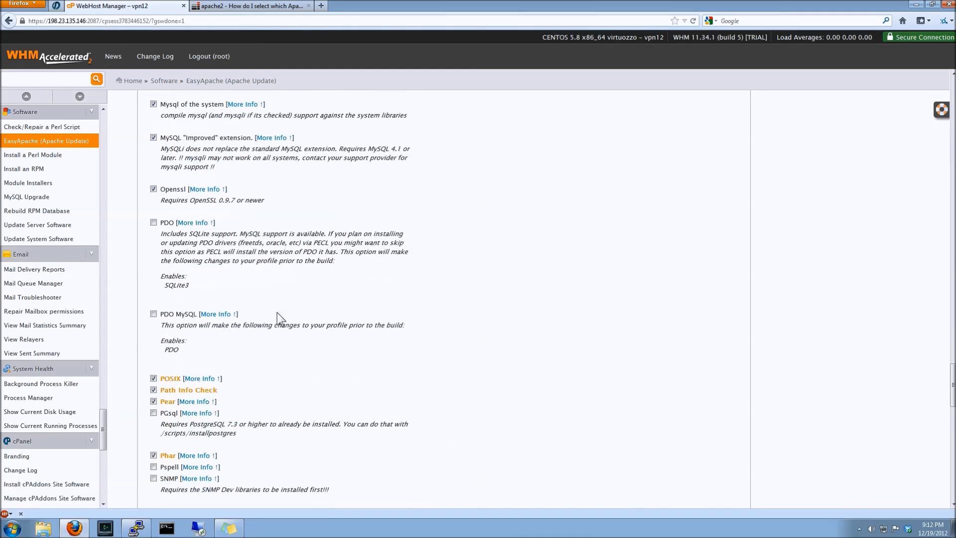
pyautogui.click(153, 223)
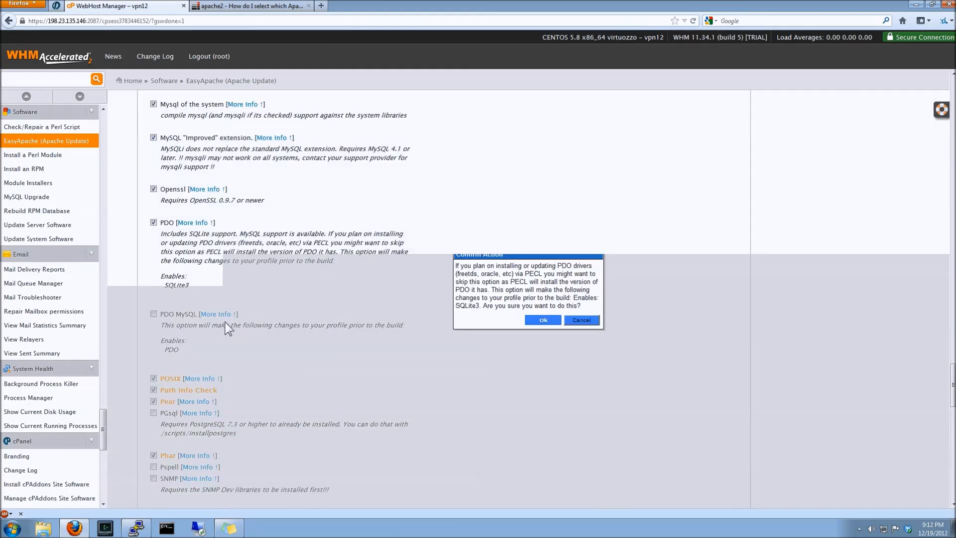
pyautogui.press('Return')
pyautogui.click(153, 314)
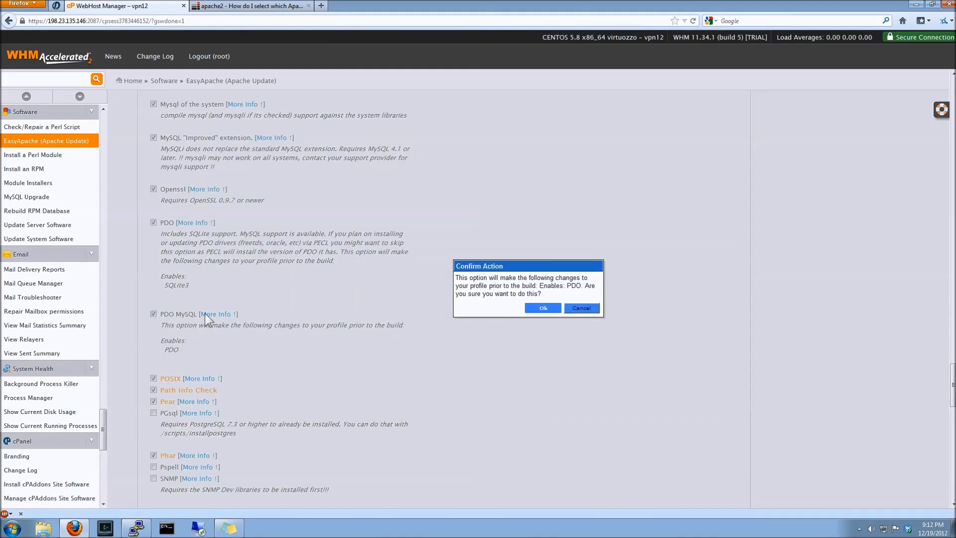
pyautogui.click(529, 310)
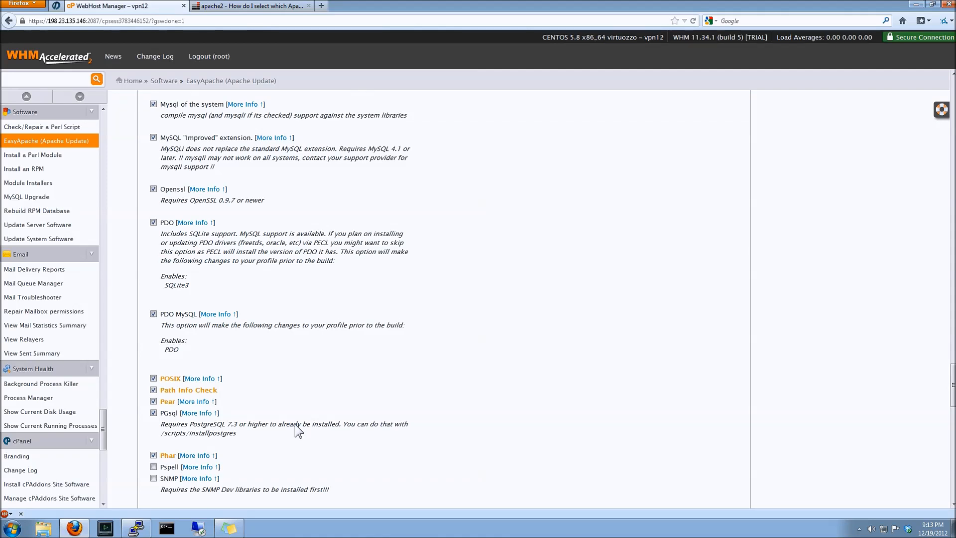
# Deselect PGsql and enable Pspell, SNMP and SOAP for PHP.
pyautogui.scroll(-1, 295, 424)
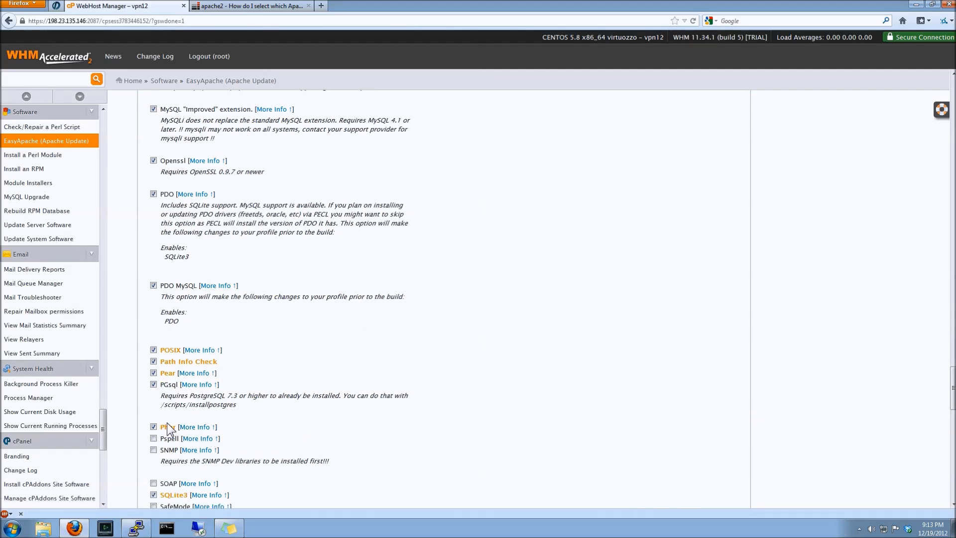
pyautogui.click(151, 385)
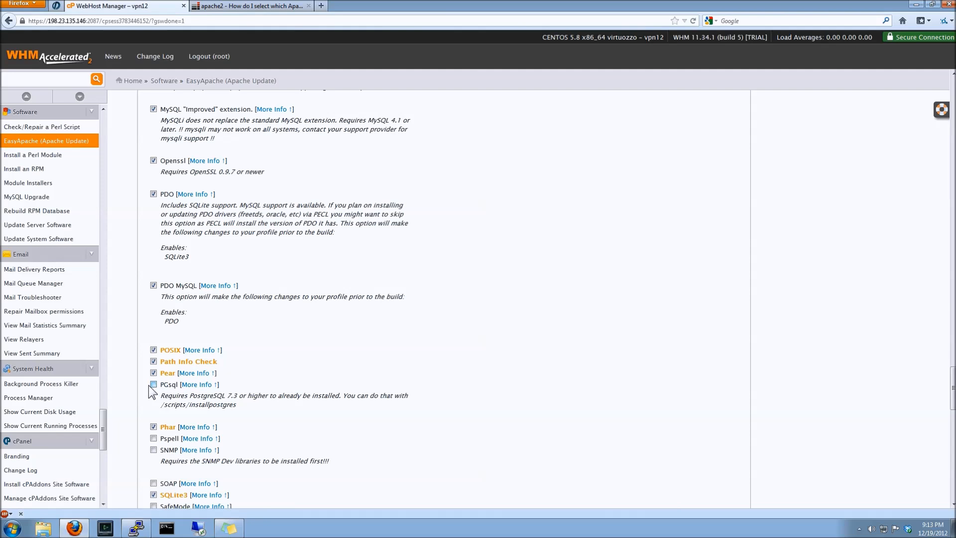
pyautogui.click(153, 439)
pyautogui.click(154, 449)
pyautogui.scroll(-1, 285, 450)
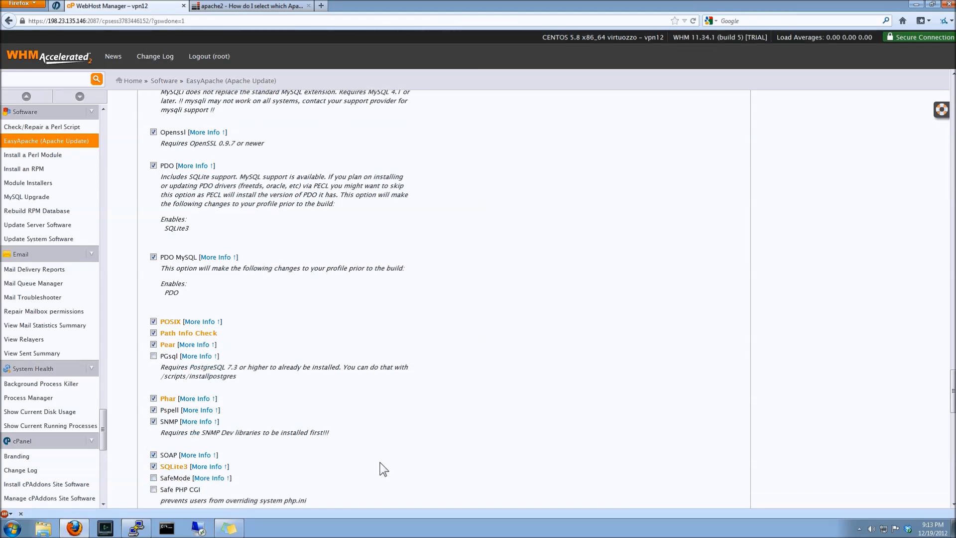
# Toggle Safe PHP CGI and enable Zip, Tidy, XSL and XmlRPC, leaving SafeMode unselected.
pyautogui.scroll(-10, 383, 469)
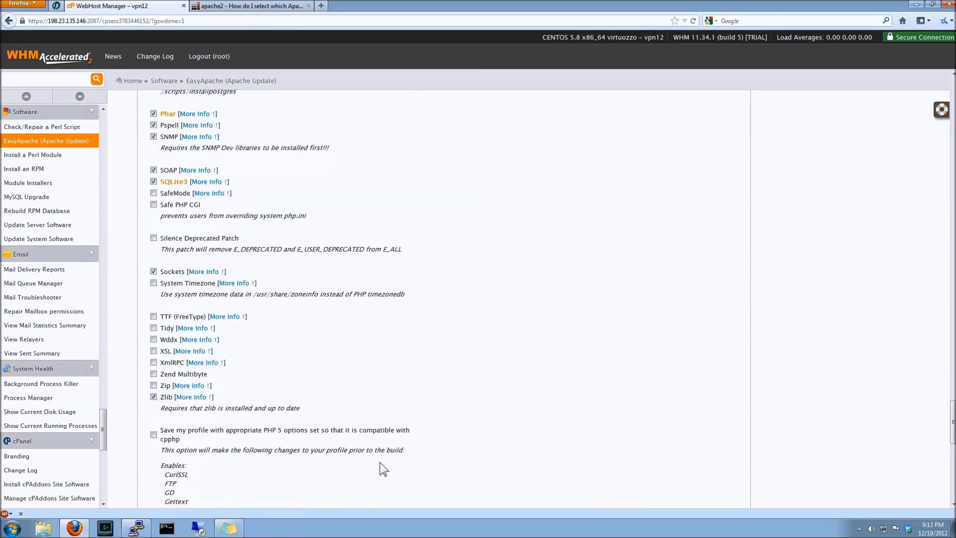
pyautogui.scroll(2, 383, 469)
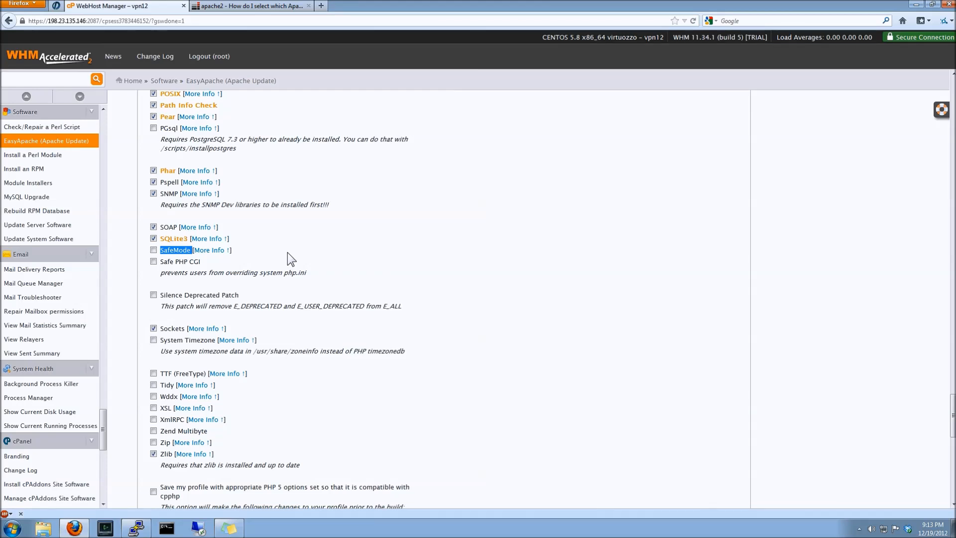
pyautogui.click(287, 252)
pyautogui.click(176, 260)
pyautogui.click(155, 263)
pyautogui.click(152, 441)
pyautogui.click(153, 386)
pyautogui.click(153, 408)
pyautogui.click(154, 419)
# Enable Gettext, Exif and Curlwrappers in the earlier part of the PHP options.
pyautogui.scroll(12, 350, 431)
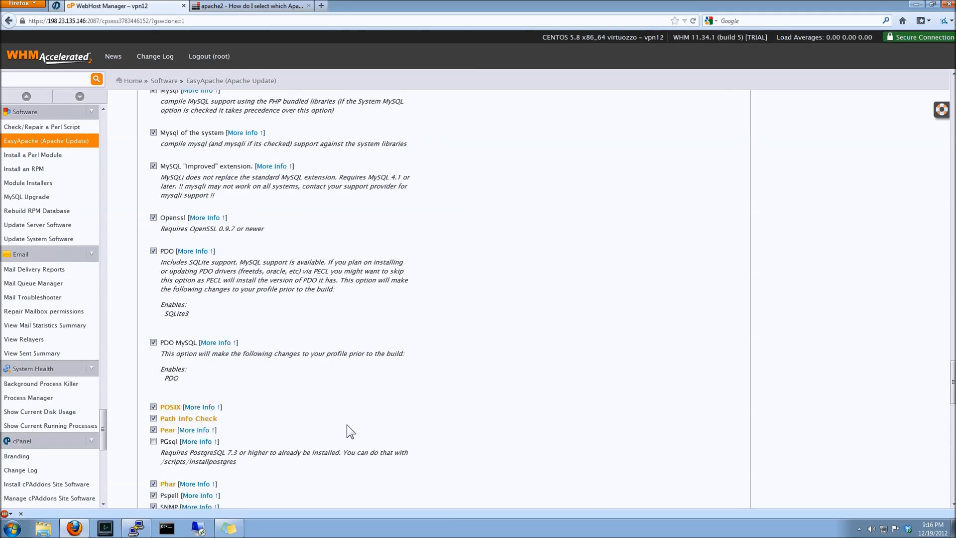
pyautogui.scroll(12, 347, 425)
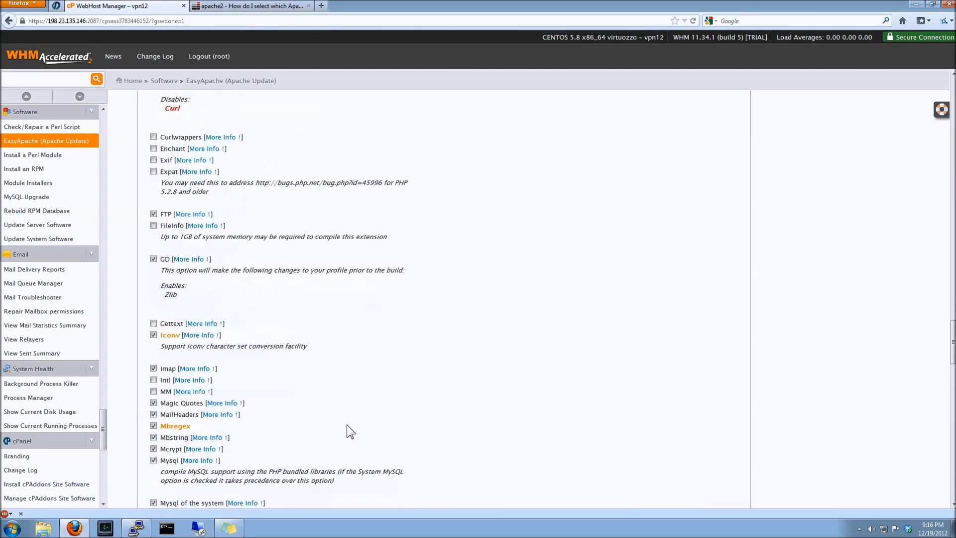
pyautogui.click(154, 322)
pyautogui.scroll(4, 398, 368)
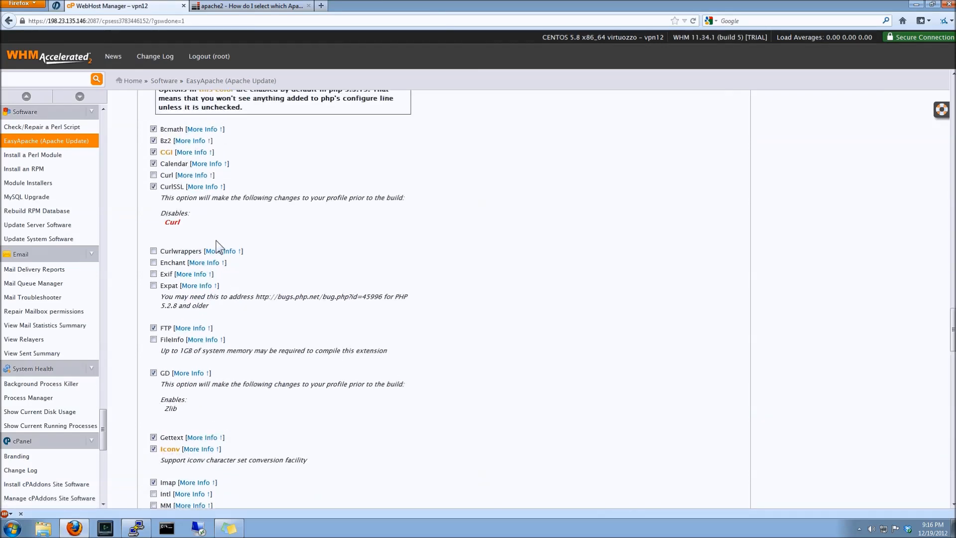
pyautogui.click(154, 275)
# Open the documentation linked for Curlwrappers, look over the cURL functions and user notes, and close the page.
pyautogui.click(227, 252)
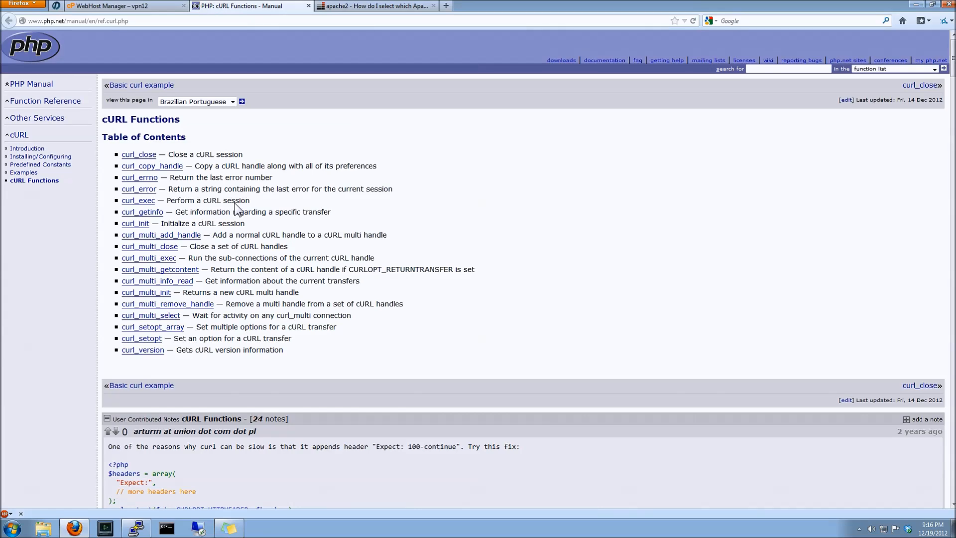
pyautogui.scroll(-5, 451, 244)
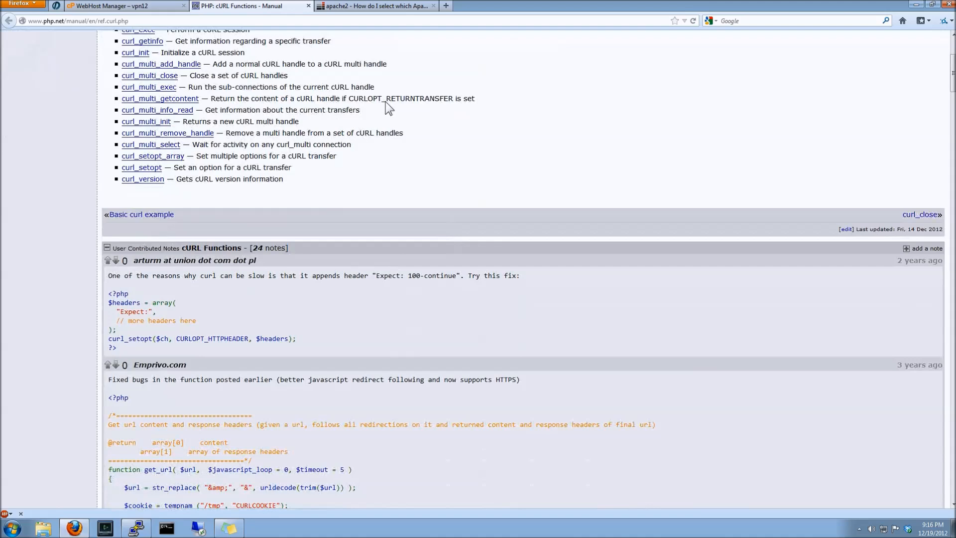
pyautogui.click(308, 5)
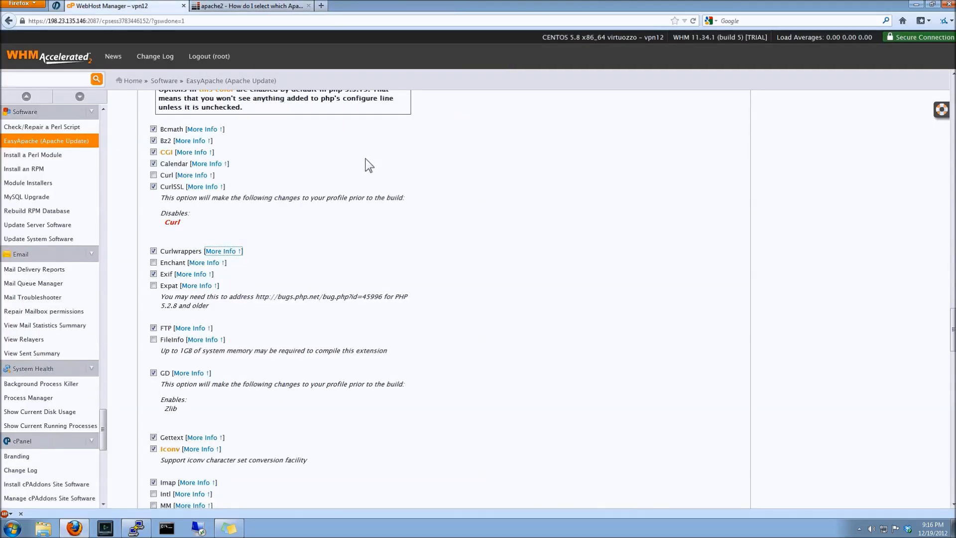
# Keep the build preferences as they are and give the custom profile the file name and display name PHP Security2.
pyautogui.scroll(-15, 369, 164)
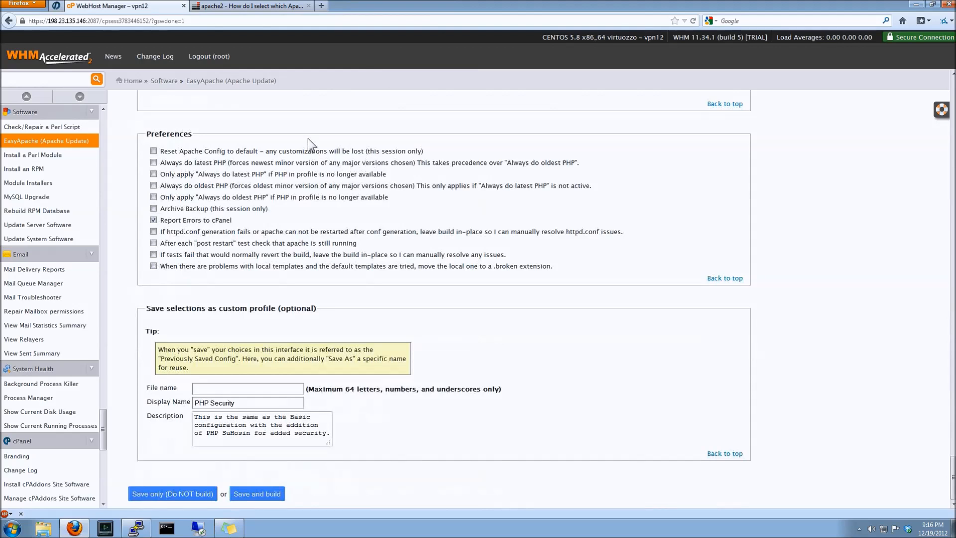
pyautogui.scroll(2, 307, 138)
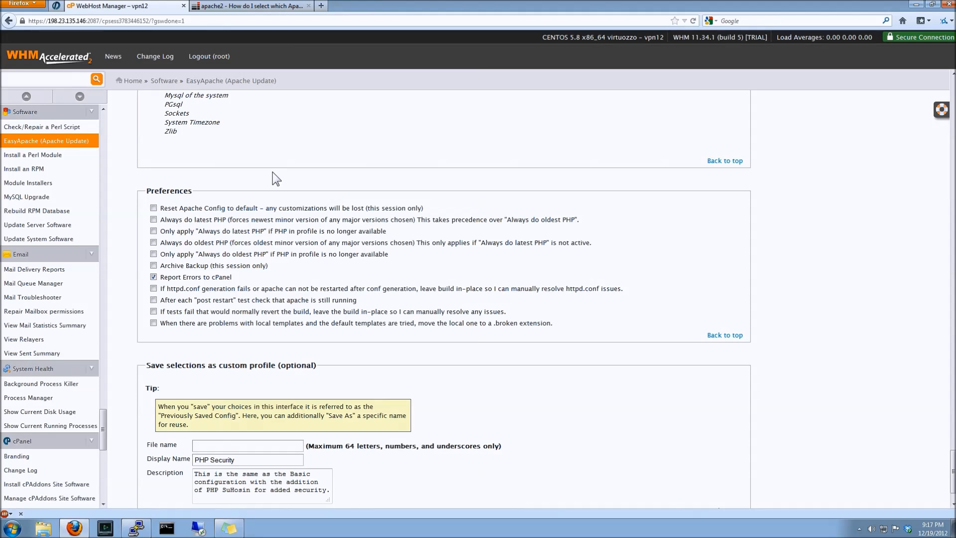
pyautogui.scroll(-2, 273, 172)
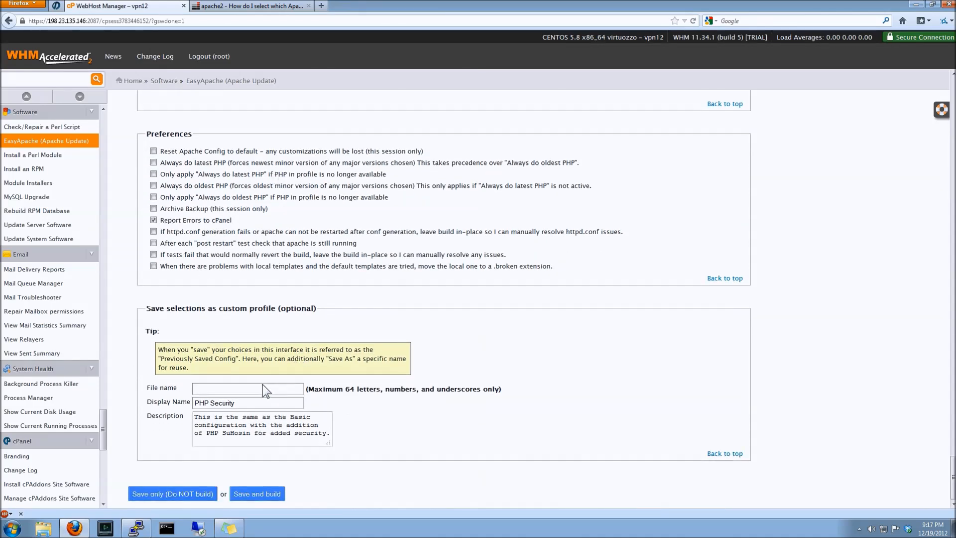
pyautogui.moveTo(210, 403); pyautogui.dragTo(244, 402)
pyautogui.hotkey('ctrl', 'a')
pyautogui.hotkey('ctrl', 'c')
pyautogui.click(240, 390)
pyautogui.hotkey('ctrl', 'v')
pyautogui.click(242, 402)
pyautogui.write('2')
# Save and build the profile, confirming the Apache and PHP recompile, and highlight the note about insufficient memory and command-line builds.
pyautogui.click(276, 493)
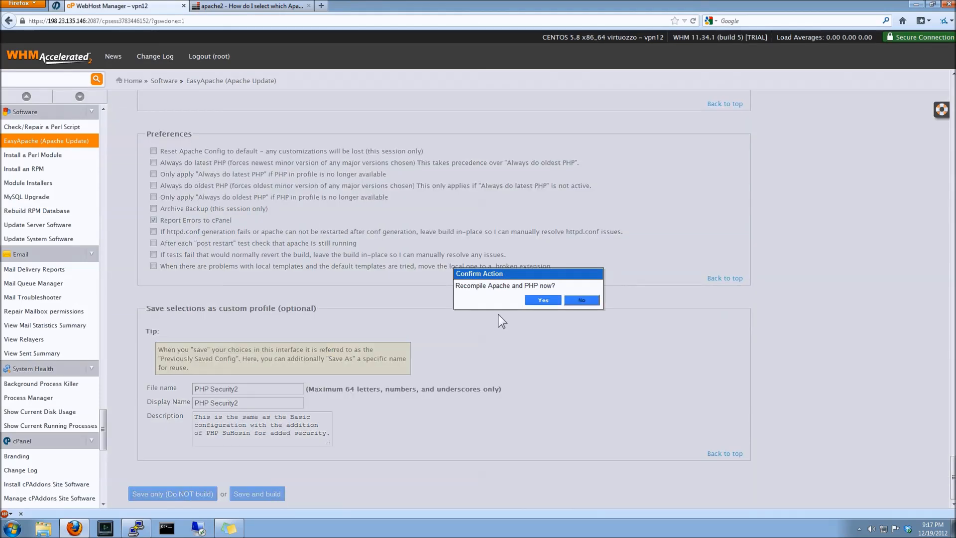
pyautogui.click(542, 300)
pyautogui.click(542, 324)
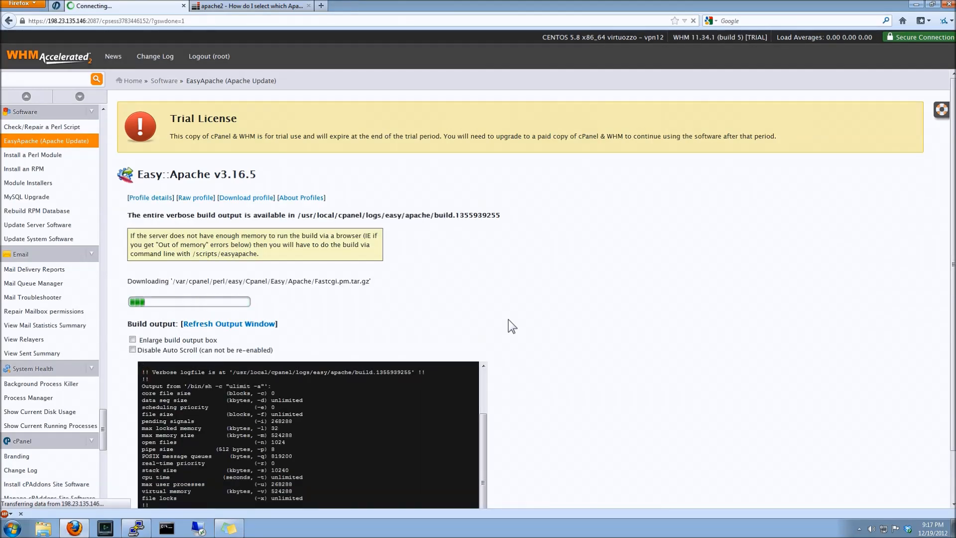
pyautogui.moveTo(258, 254); pyautogui.dragTo(132, 232)
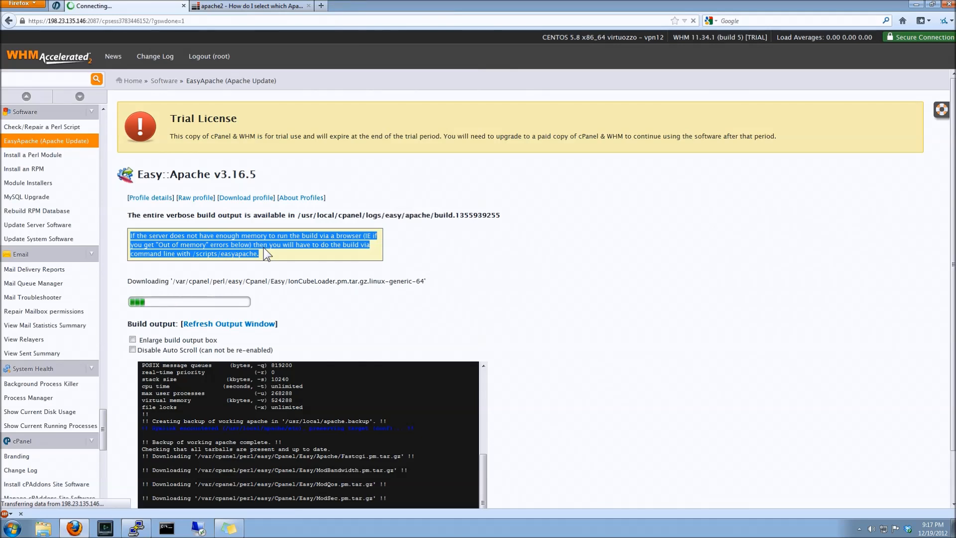
# Highlight the /scripts/easyapache command in the low-memory note, select the whole note again, and follow the build output further down.
pyautogui.click(250, 258)
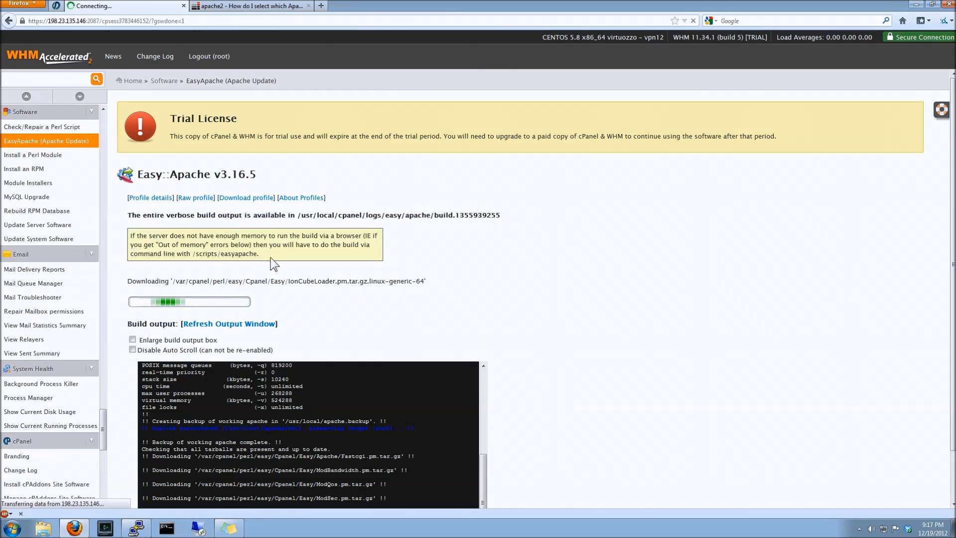
pyautogui.moveTo(255, 255); pyautogui.dragTo(192, 254)
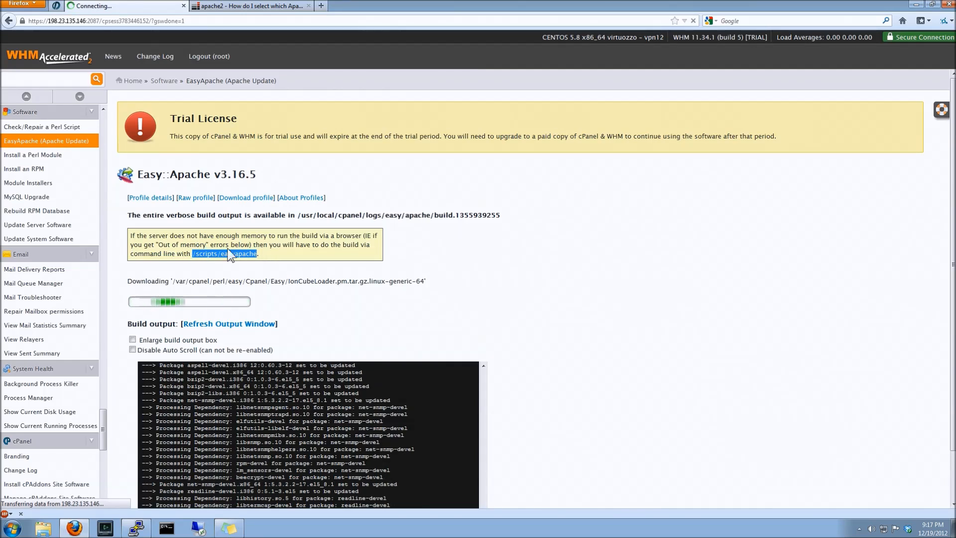
pyautogui.tripleClick(209, 254)
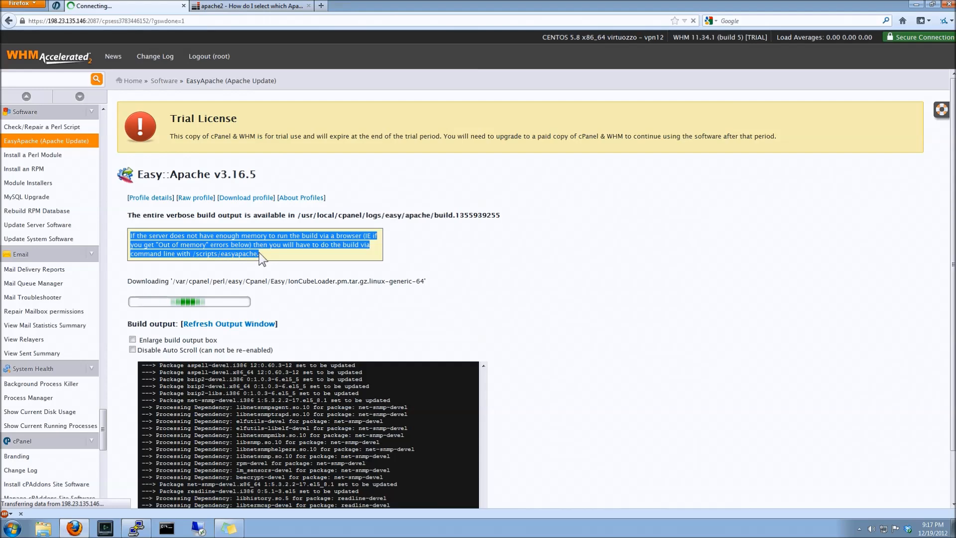
pyautogui.click(474, 267)
pyautogui.scroll(-2, 473, 267)
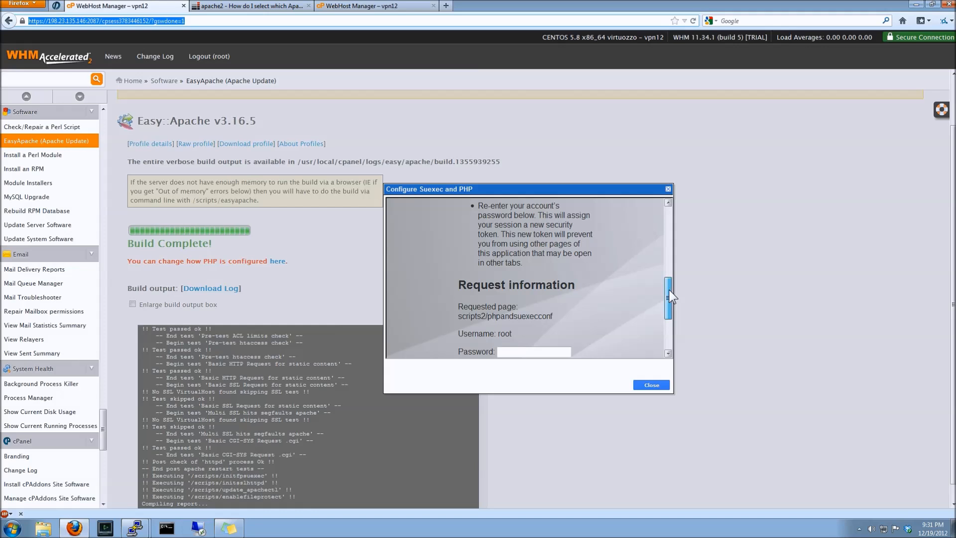
# Read through the security token error and request information in the Configure Suexec and PHP dialog, and close the dialog.
pyautogui.scroll(8, 668, 276)
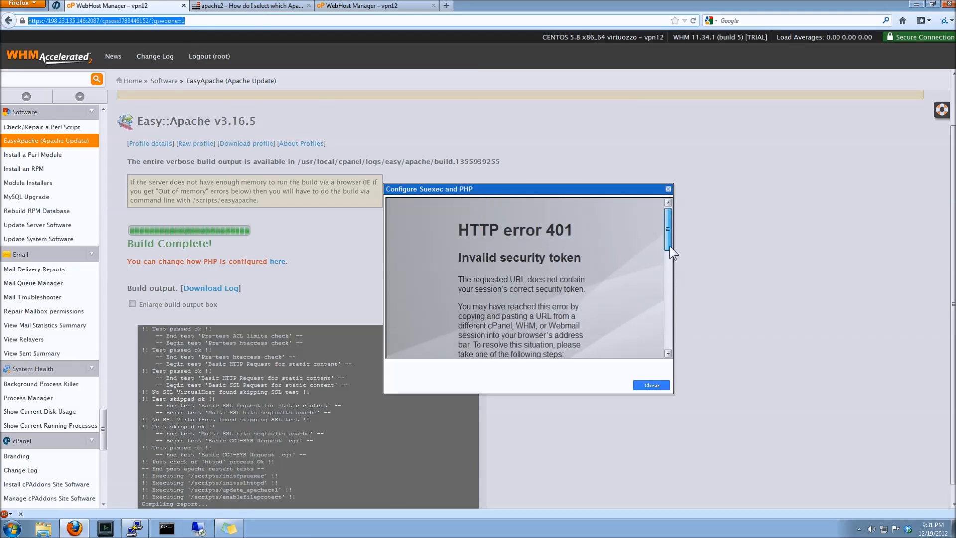
pyautogui.moveTo(670, 248); pyautogui.dragTo(672, 343)
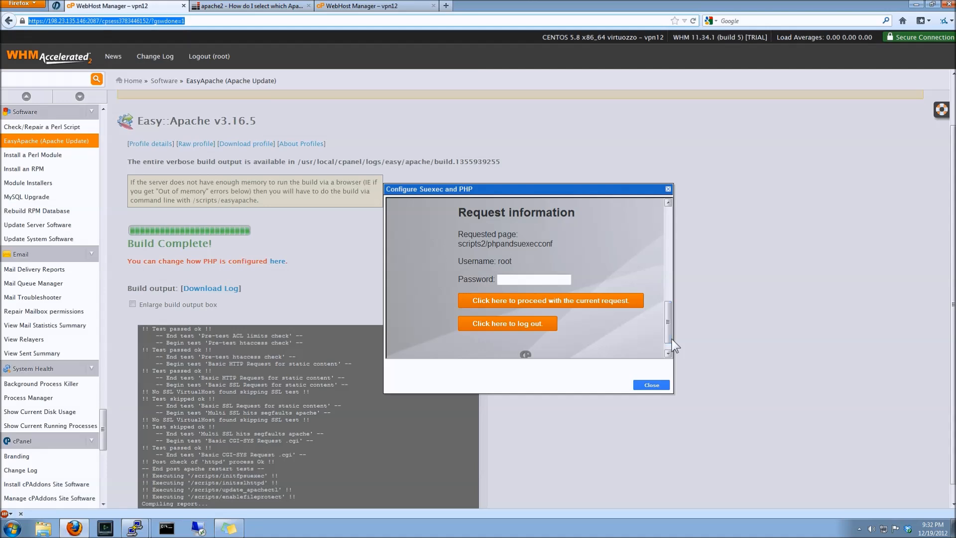
pyautogui.click(653, 385)
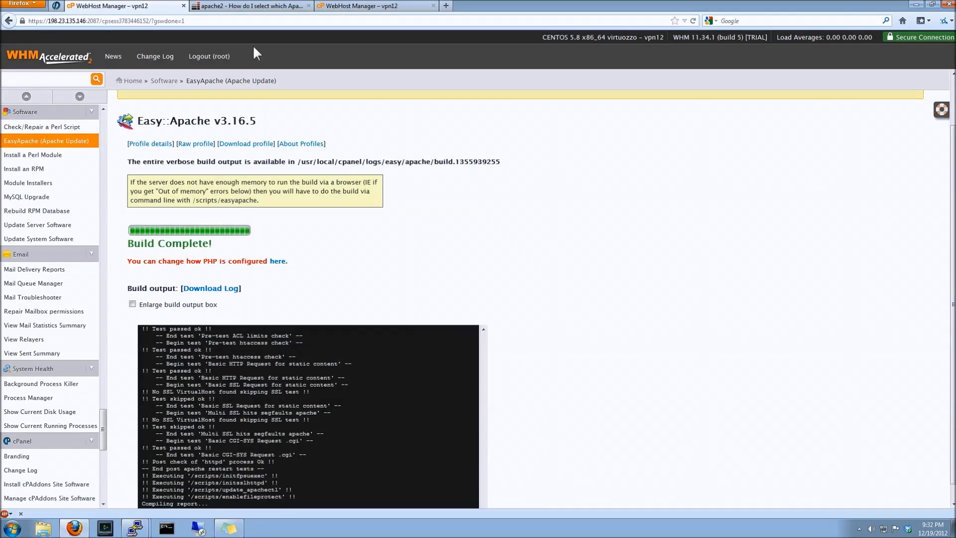
# Switch to the second WHM session and open Configure PHP and suEXEC from Service Configuration.
pyautogui.click(330, 7)
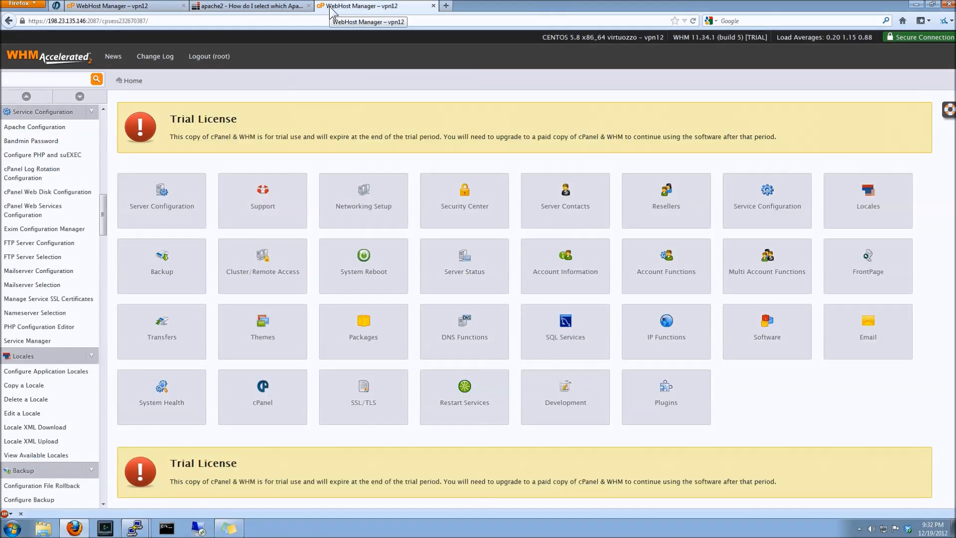
pyautogui.click(760, 184)
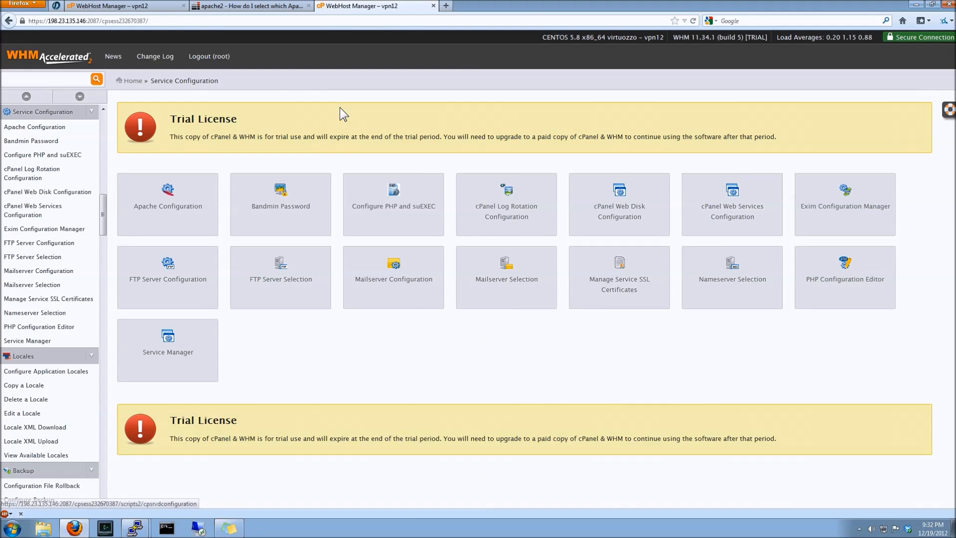
pyautogui.click(387, 193)
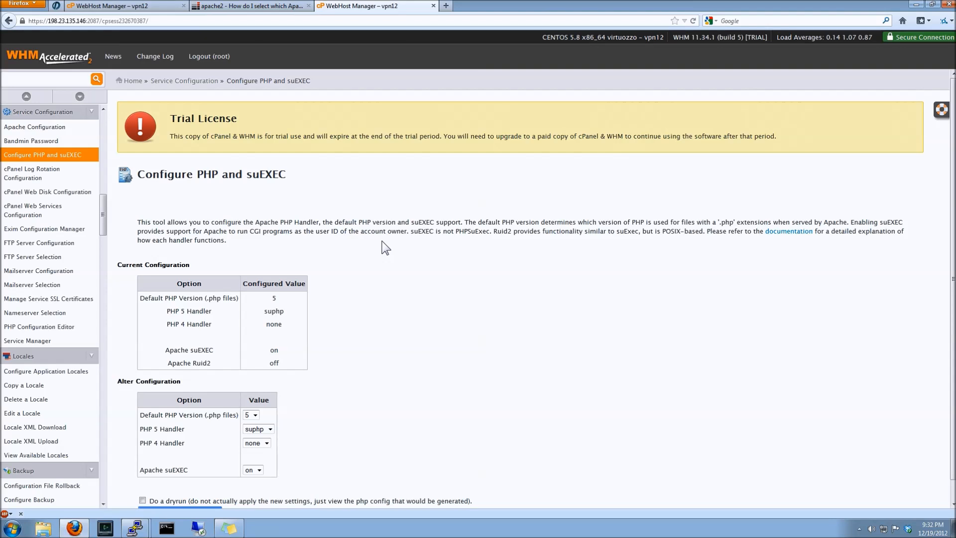
pyautogui.scroll(-1, 386, 247)
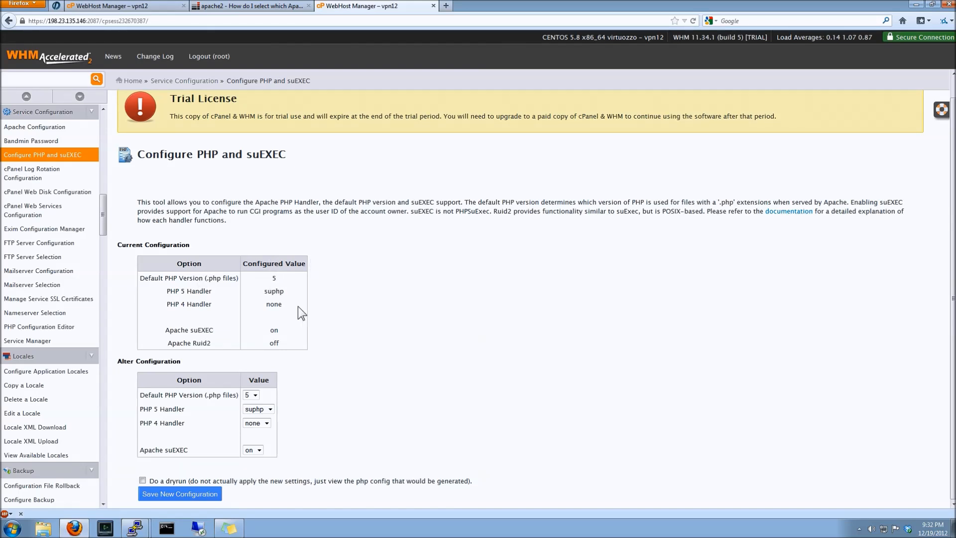
# Set the PHP 5 handler to fcgi, keeping PHP version 5, PHP 4 handler none and suEXEC on, and save the configuration.
pyautogui.click(270, 409)
pyautogui.click(266, 423)
pyautogui.click(266, 426)
pyautogui.click(259, 450)
pyautogui.click(255, 395)
pyautogui.click(256, 399)
pyautogui.click(257, 409)
pyautogui.click(257, 424)
pyautogui.click(165, 492)
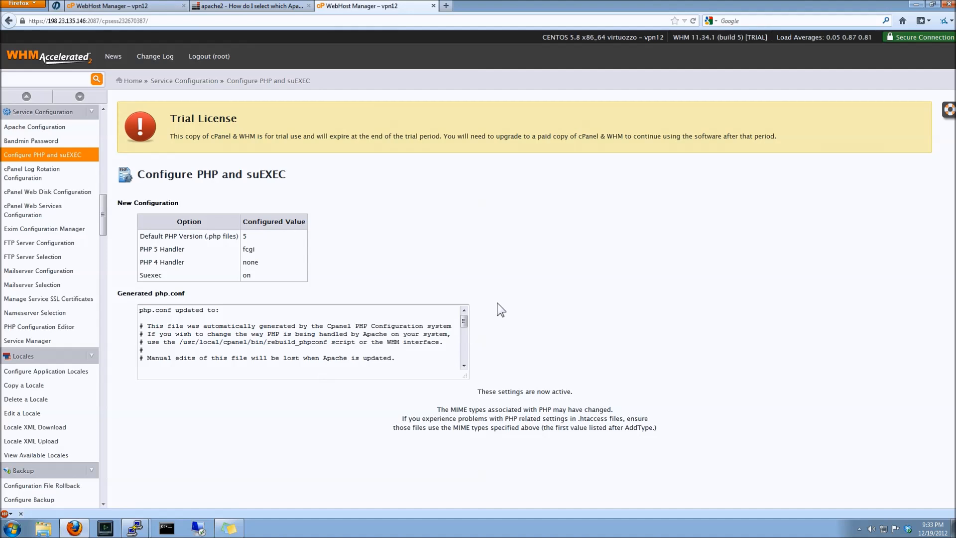
# Examine the generated php.conf, including the FastCGI section, the rebuild_phpconf comment line and the end of the file.
pyautogui.moveTo(465, 321)
pyautogui.mouseDown()
pyautogui.moveTo(461, 361)
pyautogui.moveTo(467, 318)
pyautogui.mouseUp()
pyautogui.scroll(-3, 467, 344)
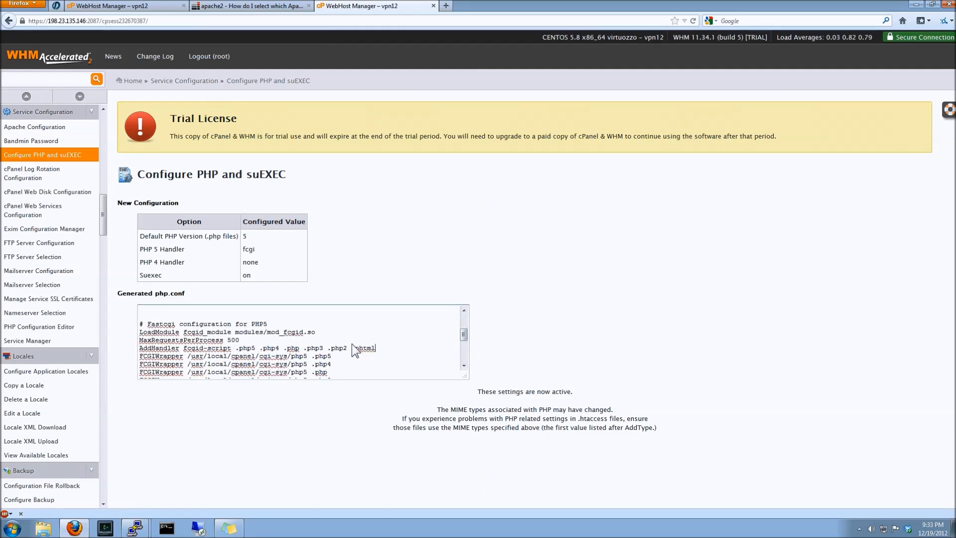
pyautogui.click(315, 342)
pyautogui.hotkey('ctrl', 'Home')
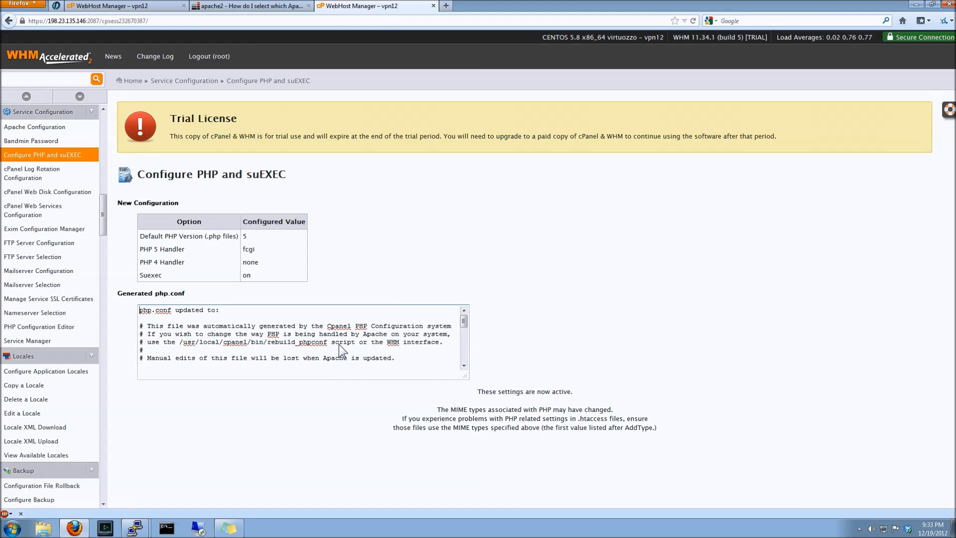
pyautogui.tripleClick(321, 342)
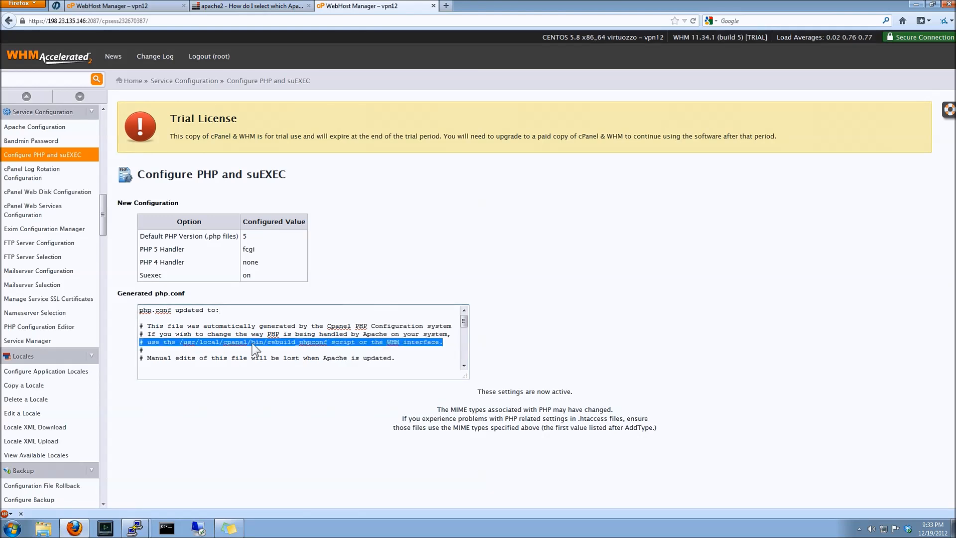
pyautogui.click(327, 342)
pyautogui.moveTo(465, 324); pyautogui.dragTo(465, 361)
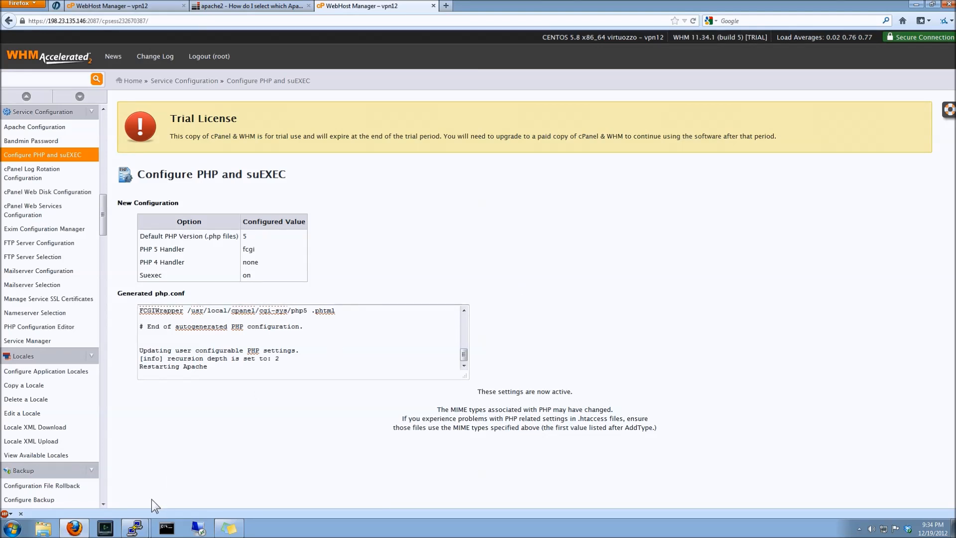
# Switch to the PuTTY session running top, quit top and clear the terminal.
pyautogui.click(139, 529)
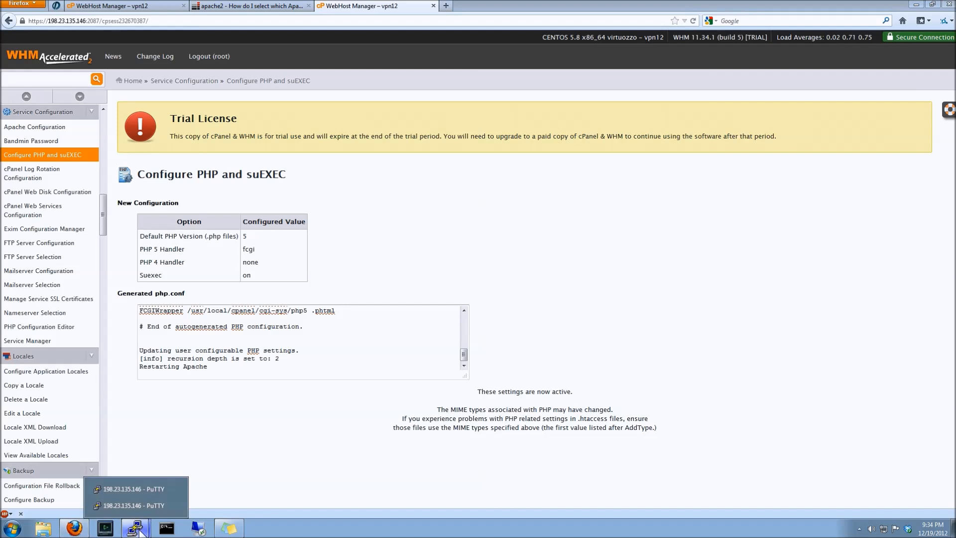
pyautogui.click(153, 490)
pyautogui.click(165, 454)
pyautogui.click(134, 526)
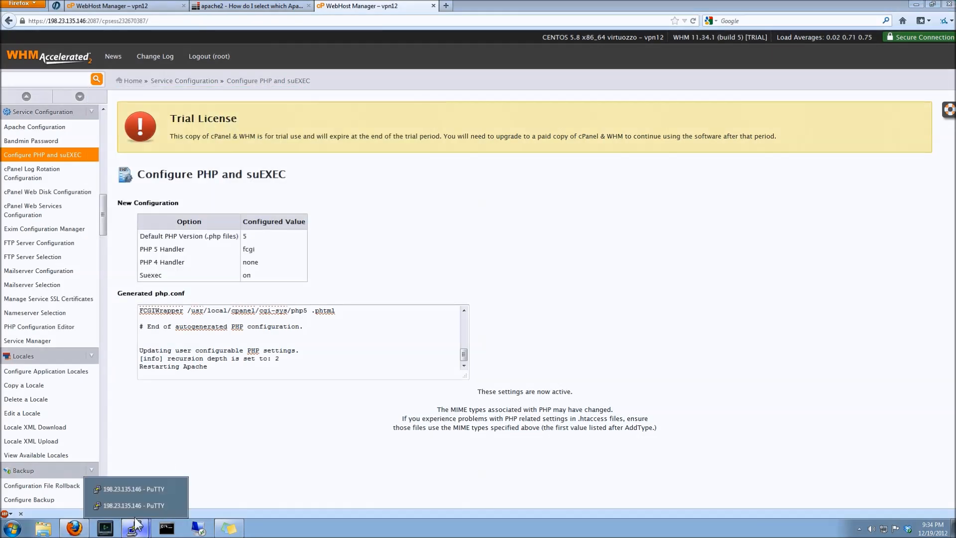
pyautogui.click(135, 509)
pyautogui.press('q')
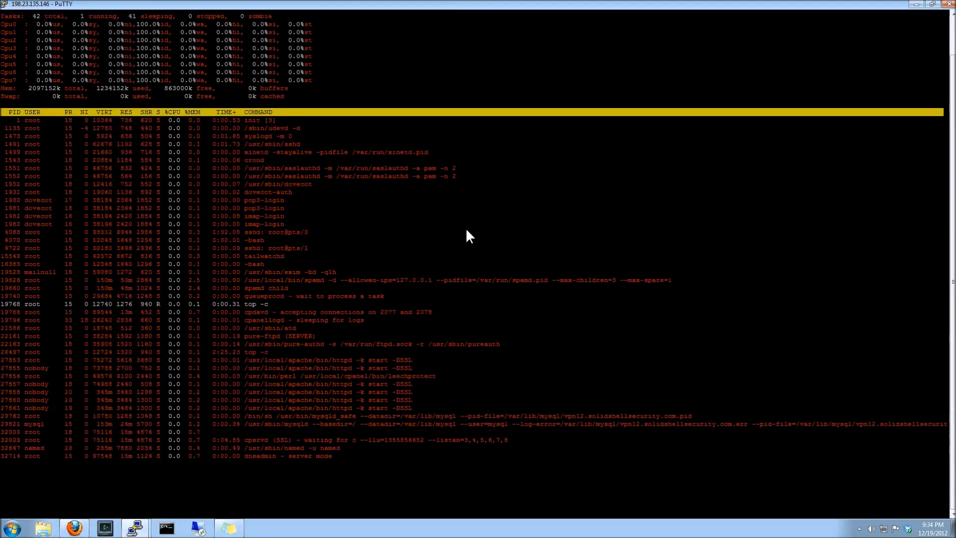
pyautogui.write('clear')
pyautogui.press('Return')
# List /scripts, change into the /scripts directory and list its contents.
pyautogui.write('ls /scripts')
pyautogui.press('Return')
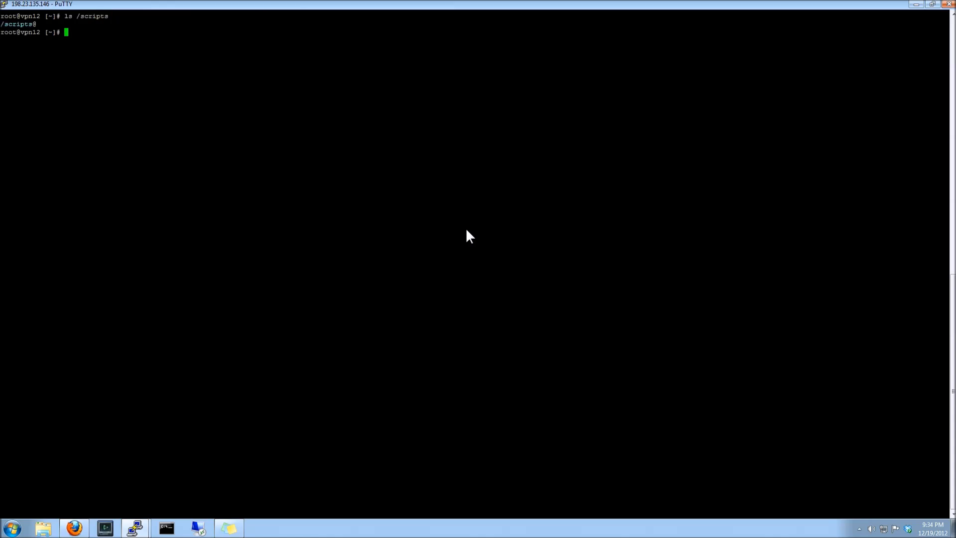
pyautogui.write('cd /scripts')
pyautogui.press('Return')
pyautogui.write('ls')
pyautogui.press('Return')
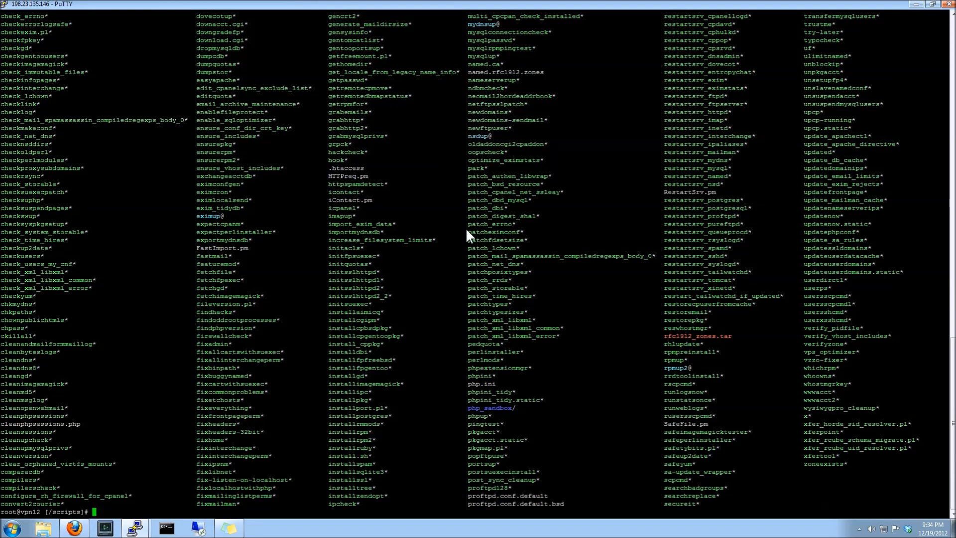
pyautogui.write('ls | grep "easy*')
pyautogui.press('Return')
pyautogui.press('Return')
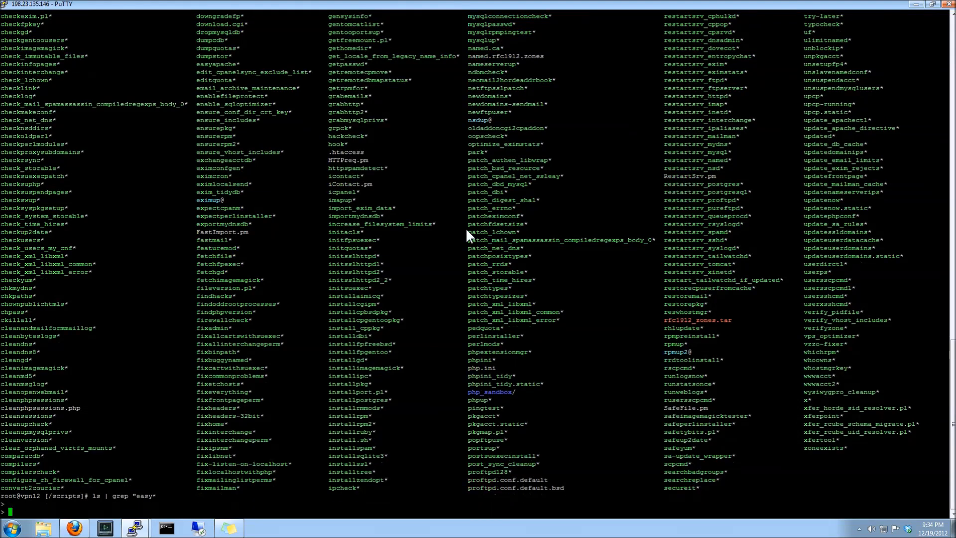
pyautogui.hotkey('ctrl', 'c')
pyautogui.press('Up')
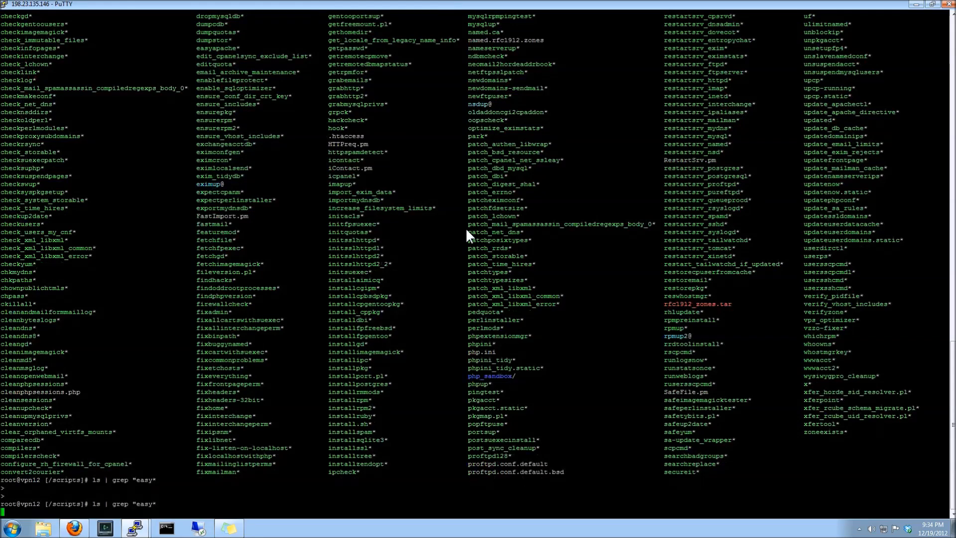
pyautogui.hotkey('ctrl', 'c')
# Filter the /scripts directory listing through grep with the pattern "easy*".
pyautogui.write('l')
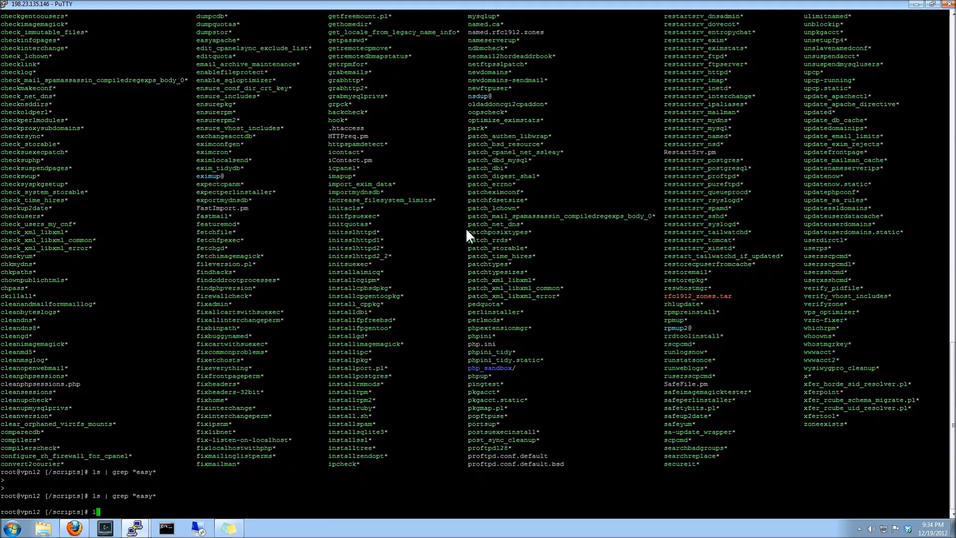
pyautogui.write('s | grep "easy*"')
pyautogui.press('Return')
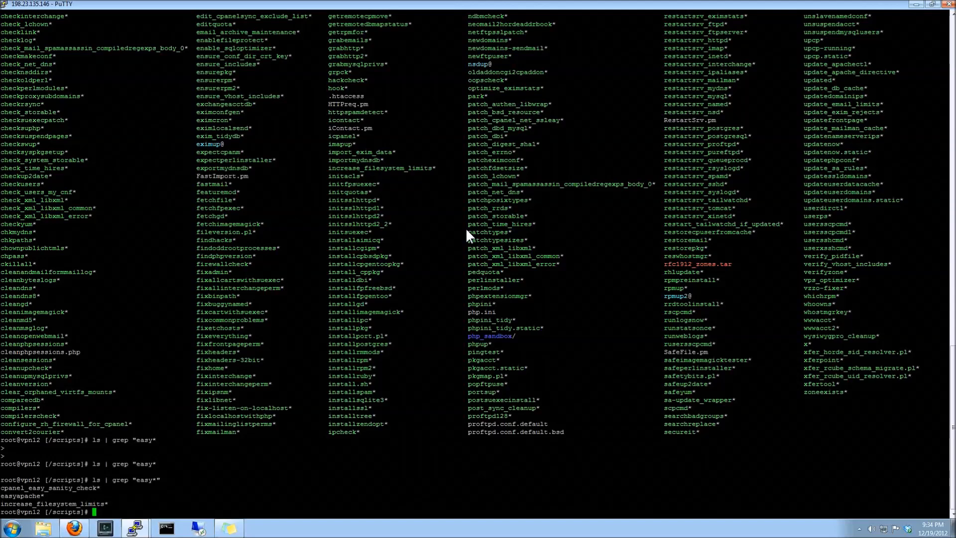
# Run /scripts/easyapache to start the command-line version of EasyApache.
pyautogui.write('/scrip')
pyautogui.press('Tab')
pyautogui.write('easyapache')
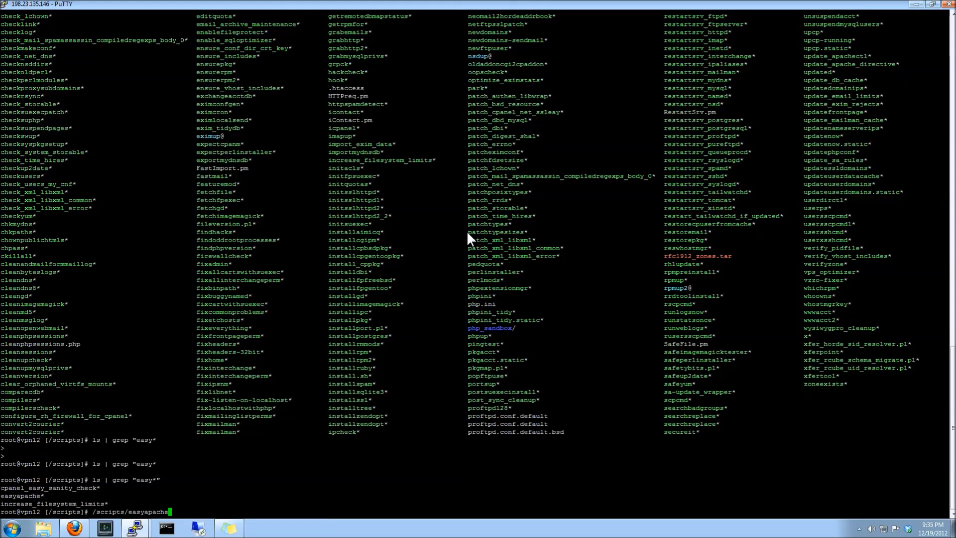
pyautogui.press('Return')
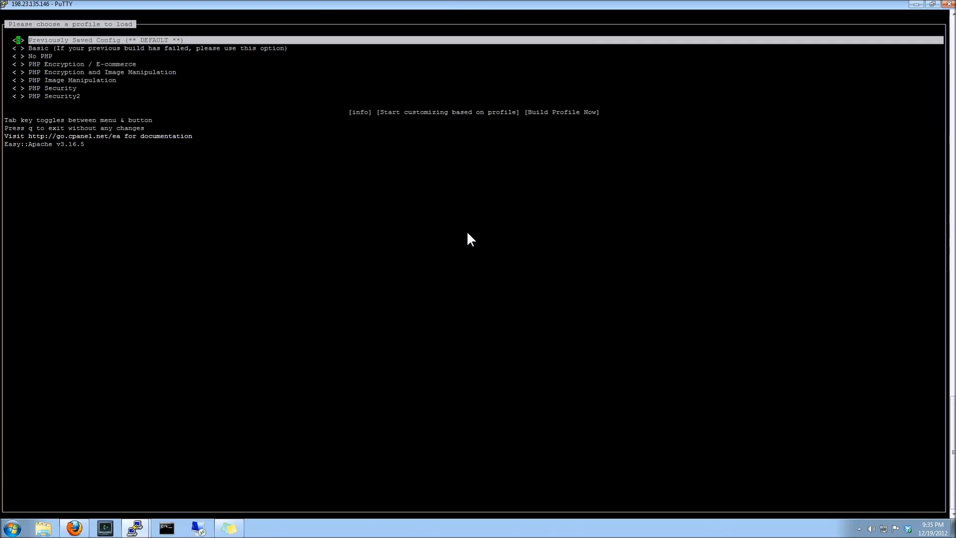
# Keep the Previously Saved Config profile selected and start customizing based on it.
pyautogui.press('Down')
pyautogui.press('Down')
pyautogui.press('Up')
pyautogui.press('Up')
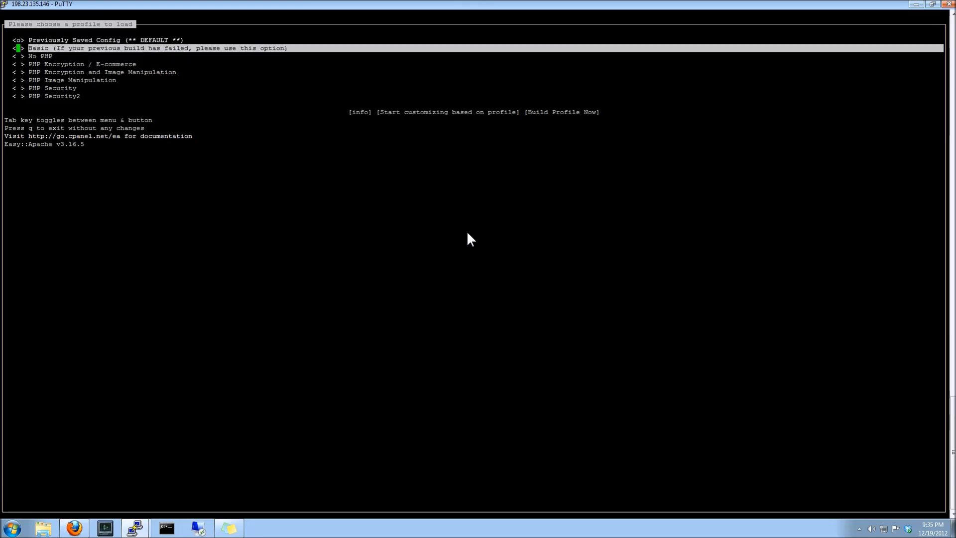
pyautogui.press('Tab')
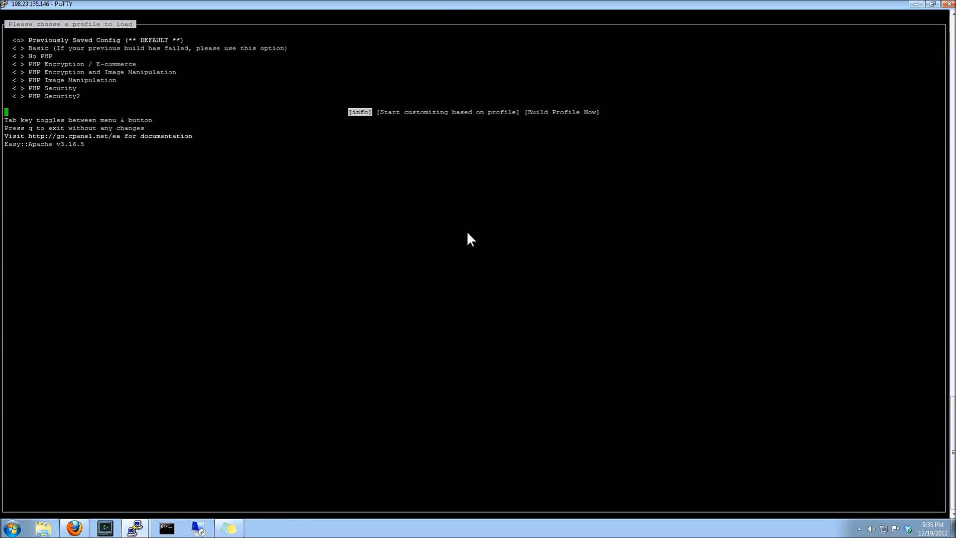
pyautogui.press('Right')
pyautogui.press('Return')
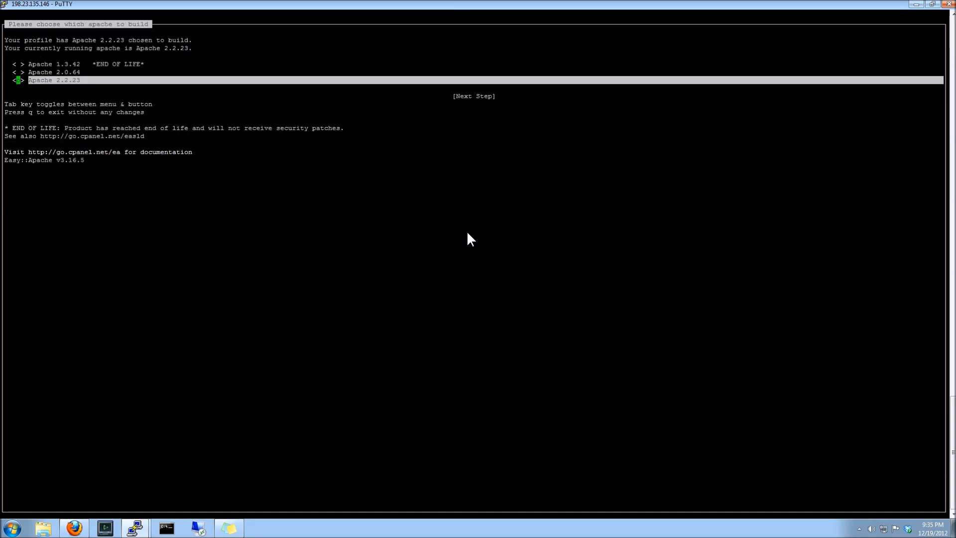
# Keep Apache 2.2.23 and PHP 5.3.19 as the versions to build and continue to the short options.
pyautogui.press('Tab')
pyautogui.press('Return')
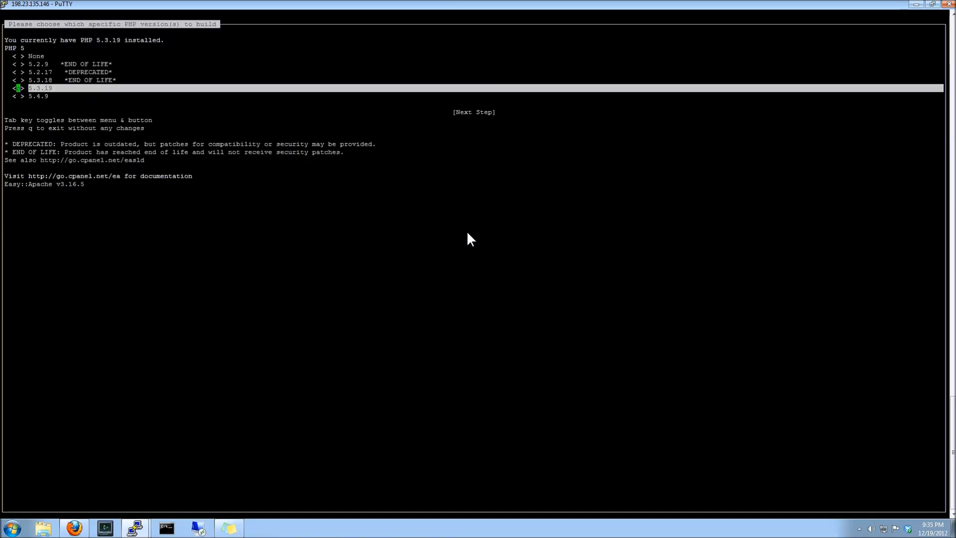
pyautogui.press('Tab')
pyautogui.press('Return')
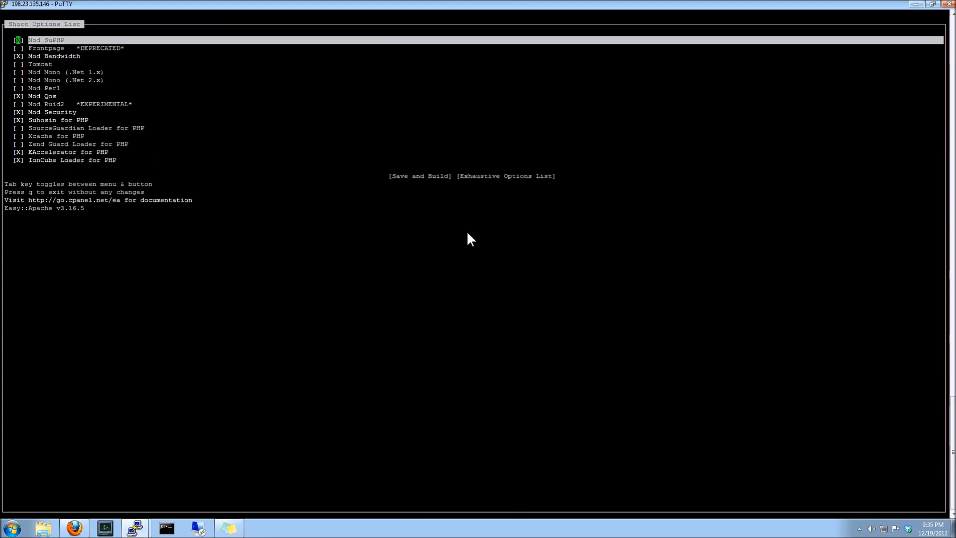
# Go through the Short Options List from Mod SuPHP down to IonCube Loader for PHP without altering any option.
pyautogui.press('Down')
pyautogui.press('Down')
pyautogui.press('Down')
pyautogui.press('Down')
pyautogui.press('Down')
pyautogui.press('Down')
pyautogui.press('Down')
pyautogui.press('Down')
pyautogui.press('Down')
pyautogui.press('Down')
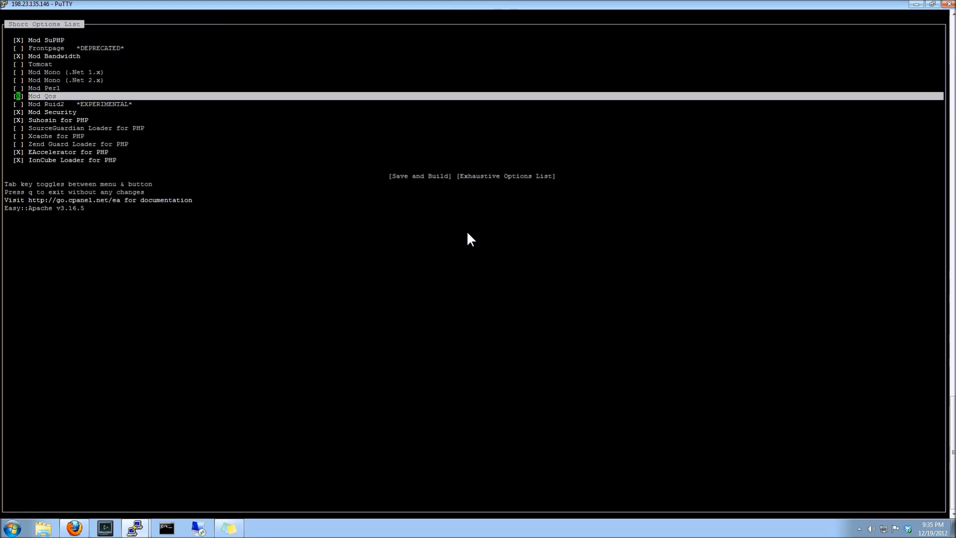
pyautogui.press('Down')
pyautogui.press('Down')
pyautogui.press('Down')
pyautogui.press('Down')
pyautogui.press('Down')
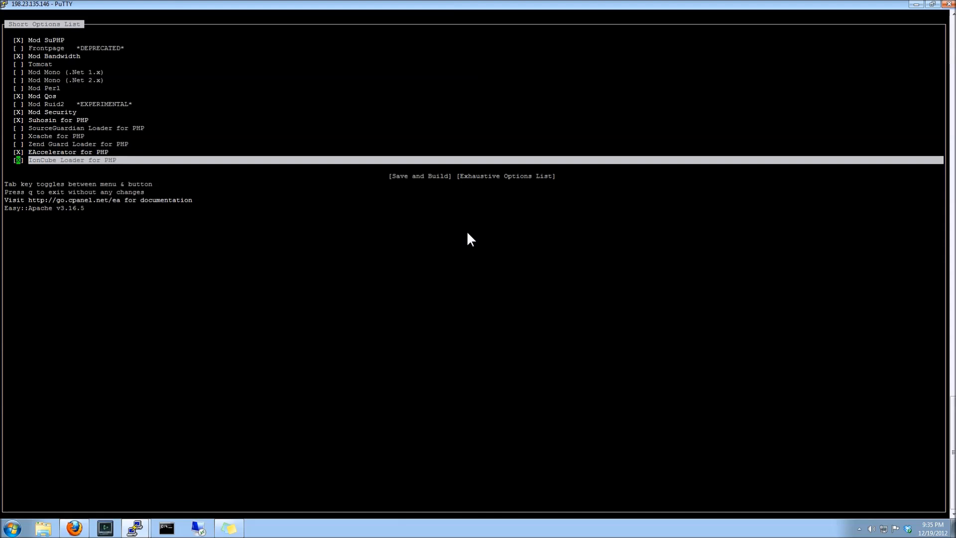
# Keep the short options as selected and continue to the Exhaustive Options List.
pyautogui.press('Tab')
pyautogui.press('Right')
pyautogui.press('Left')
pyautogui.press('Right')
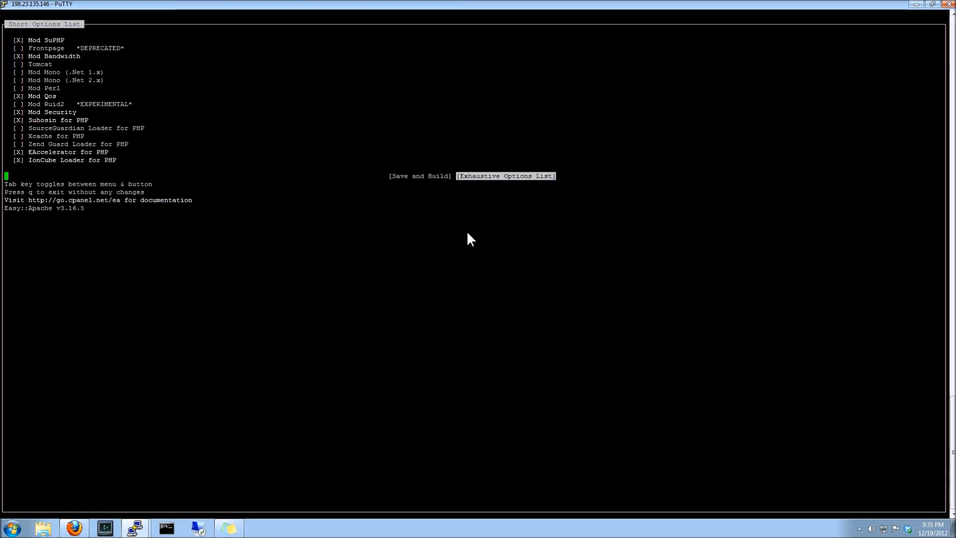
pyautogui.press('Tab')
pyautogui.press('Up')
pyautogui.press('Up')
pyautogui.press('Down')
pyautogui.press('Down')
pyautogui.press('Tab')
pyautogui.press('Right')
pyautogui.press('Return')
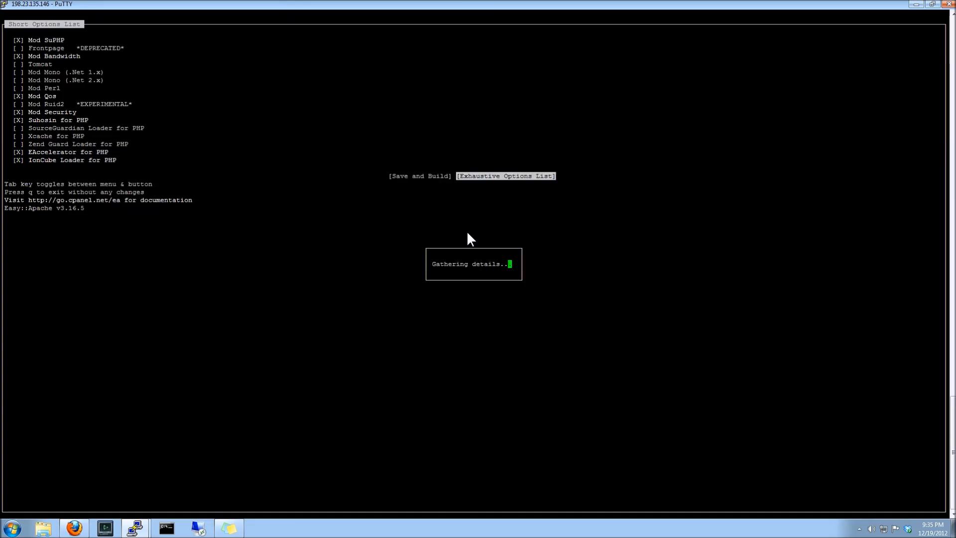
# Examine the Apache Built-in Modules on the first options page, from Asis to UniqueId, without altering any selection.
pyautogui.press('Down')
pyautogui.press('Down')
pyautogui.press('Down')
pyautogui.press('Down')
pyautogui.press('Down')
pyautogui.press('Down')
pyautogui.press('Down')
pyautogui.press('Down')
pyautogui.press('Down')
pyautogui.press('Down')
pyautogui.press('Down')
pyautogui.press('Down')
pyautogui.press('Down')
pyautogui.press('Down')
pyautogui.press('Down')
pyautogui.press('Down')
pyautogui.press('Down')
pyautogui.press('Down')
pyautogui.press('Down')
pyautogui.press('Down')
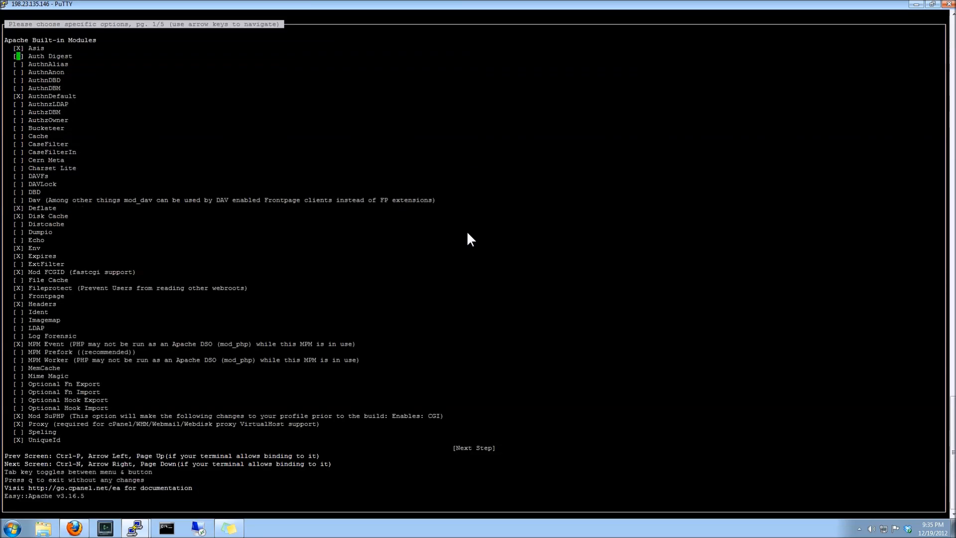
pyautogui.press('Down')
pyautogui.press('Down')
pyautogui.press('Down')
pyautogui.press('Down')
pyautogui.press('Down')
pyautogui.press('Down')
pyautogui.press('Down')
pyautogui.press('Down')
pyautogui.press('Down')
pyautogui.press('Down')
pyautogui.press('Down')
pyautogui.press('Down')
pyautogui.press('Down')
pyautogui.press('Down')
pyautogui.press('Down')
pyautogui.press('Down')
pyautogui.press('Down')
pyautogui.press('Down')
pyautogui.press('Down')
pyautogui.press('Down')
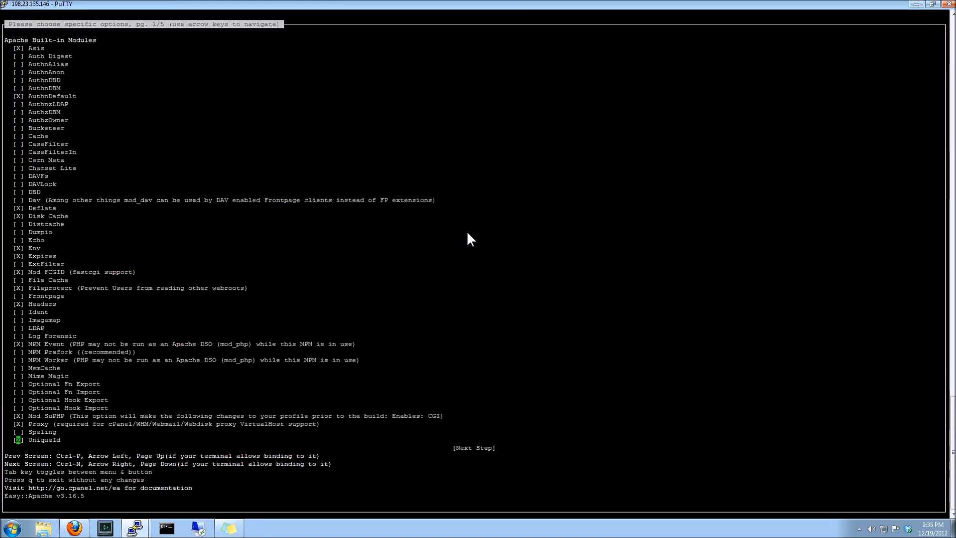
# Examine the second options page, covering the remaining Apache modules, Other Modules and the first PHP 5.x options.
pyautogui.press('Down')
pyautogui.press('Down')
pyautogui.press('Down')
pyautogui.press('Down')
pyautogui.press('Down')
pyautogui.press('Down')
pyautogui.press('Down')
pyautogui.press('Down')
pyautogui.press('Down')
pyautogui.press('Down')
pyautogui.press('Down')
pyautogui.press('Down')
pyautogui.press('Down')
pyautogui.press('Down')
pyautogui.press('Down')
pyautogui.press('Down')
pyautogui.press('Down')
pyautogui.press('Down')
pyautogui.press('Down')
pyautogui.press('Down')
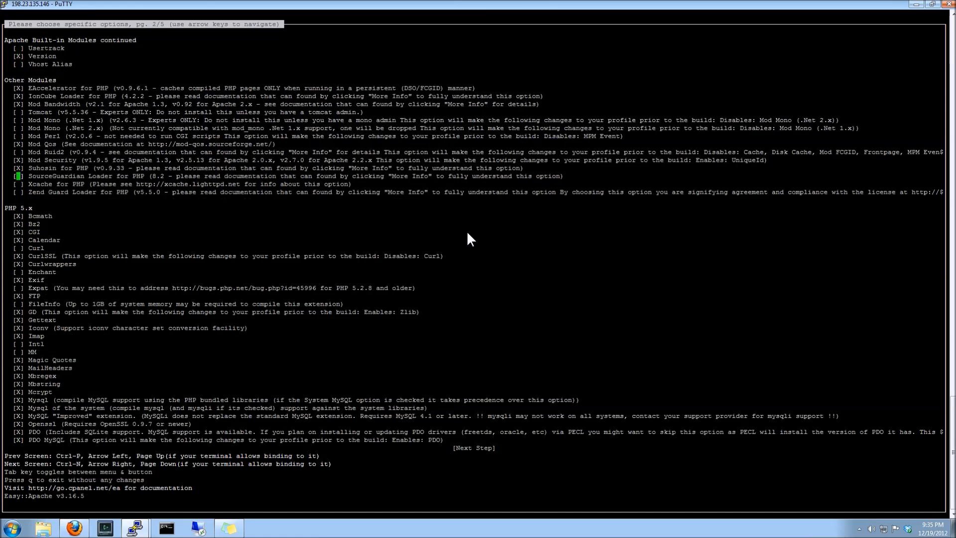
pyautogui.press('Down')
pyautogui.press('Down')
pyautogui.press('Down')
pyautogui.press('Down')
pyautogui.press('Down')
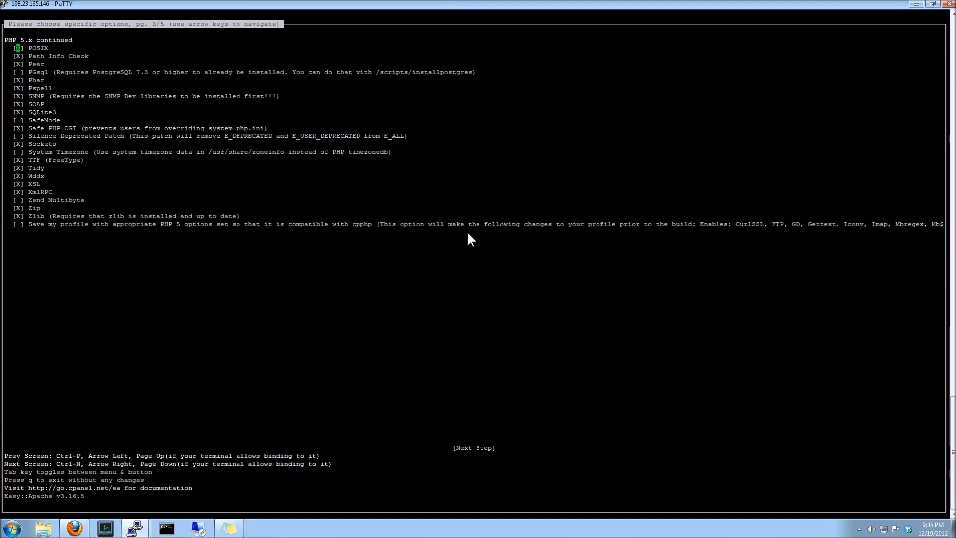
# Look through the continued PHP 5.x options from POSIX onward and quit EasyApache without saving or building.
pyautogui.press('Down')
pyautogui.press('Down')
pyautogui.press('Down')
pyautogui.press('Down')
pyautogui.press('Down')
pyautogui.press('Down')
pyautogui.press('Down')
pyautogui.press('Down')
pyautogui.press('Down')
pyautogui.press('Down')
pyautogui.press('Down')
pyautogui.press('Down')
pyautogui.press('q')
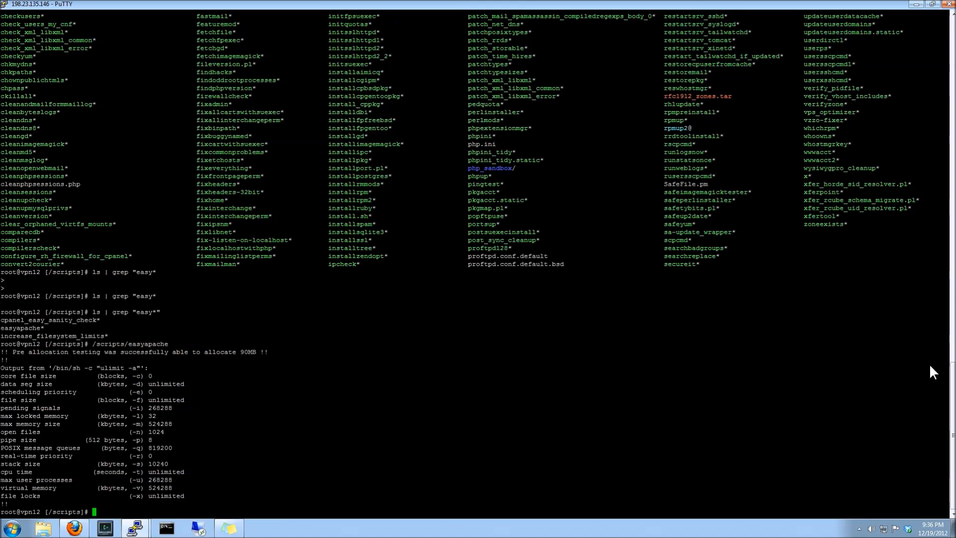
# Review the earlier terminal output from the /scripts listing to the easyapache run, and switch back to WHM in Firefox.
pyautogui.scroll(3, 930, 366)
pyautogui.scroll(6, 460, 292)
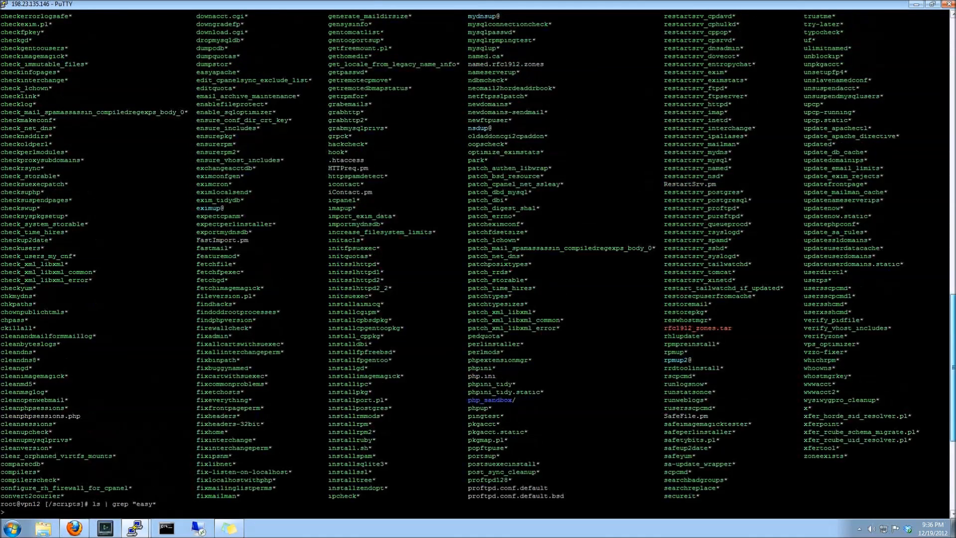
pyautogui.scroll(4, 460, 292)
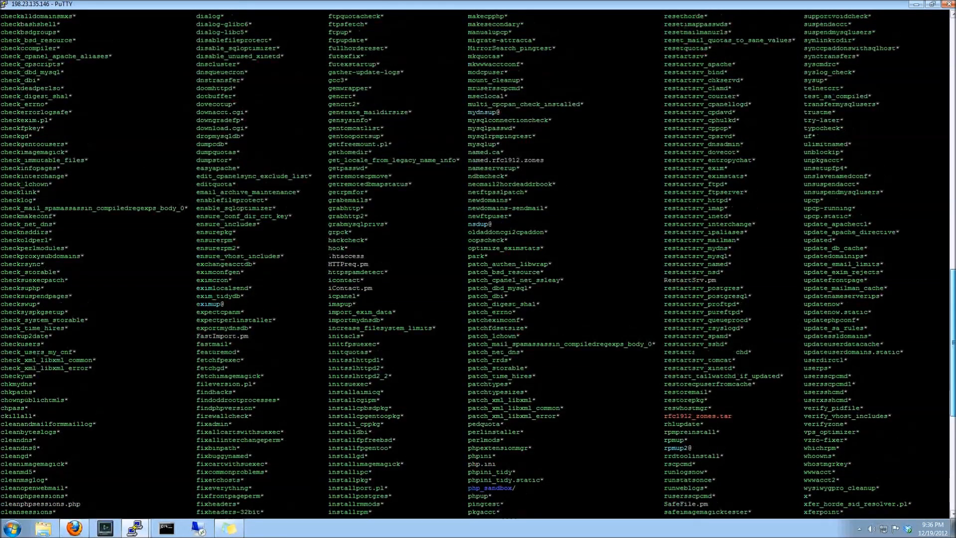
pyautogui.scroll(9, 478, 262)
pyautogui.scroll(6, 478, 263)
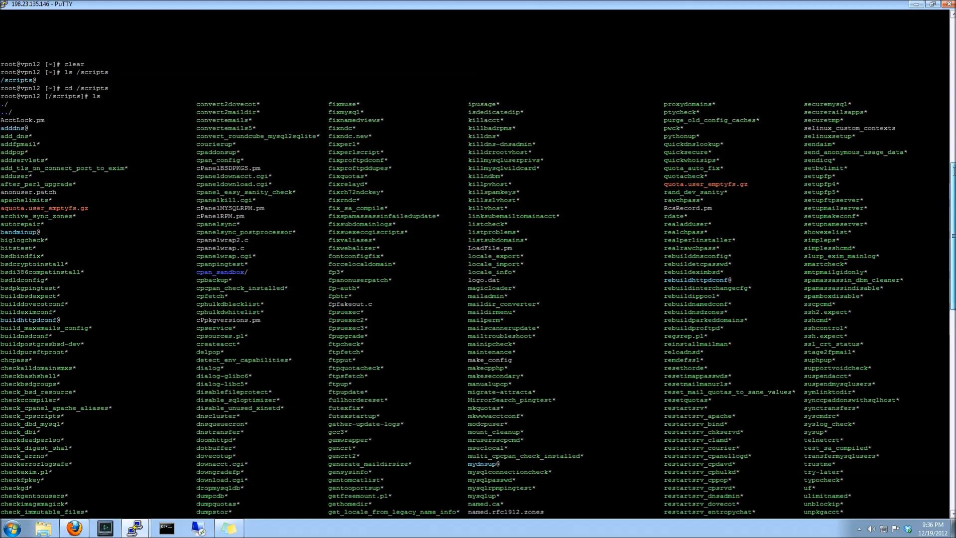
pyautogui.scroll(-6, 945, 227)
pyautogui.scroll(-20, 945, 226)
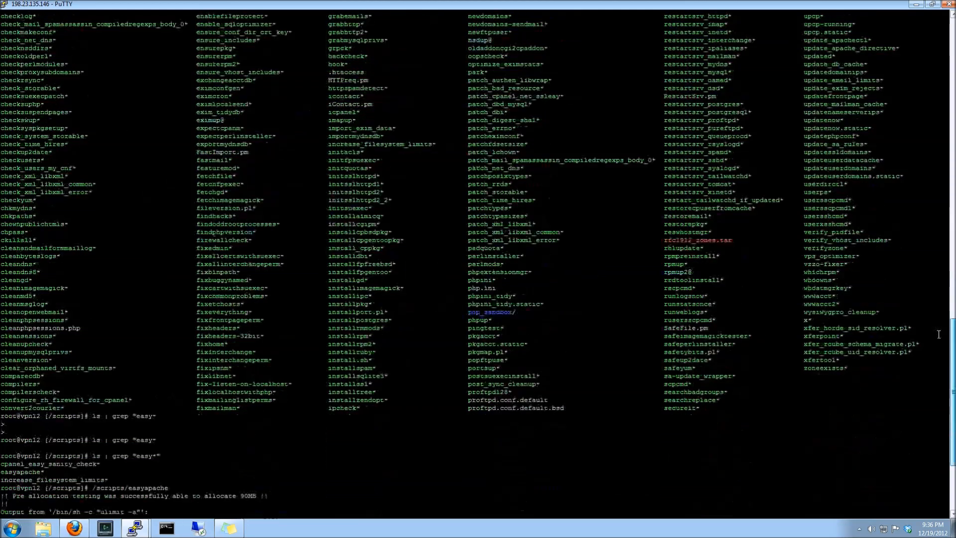
pyautogui.scroll(-1, 935, 364)
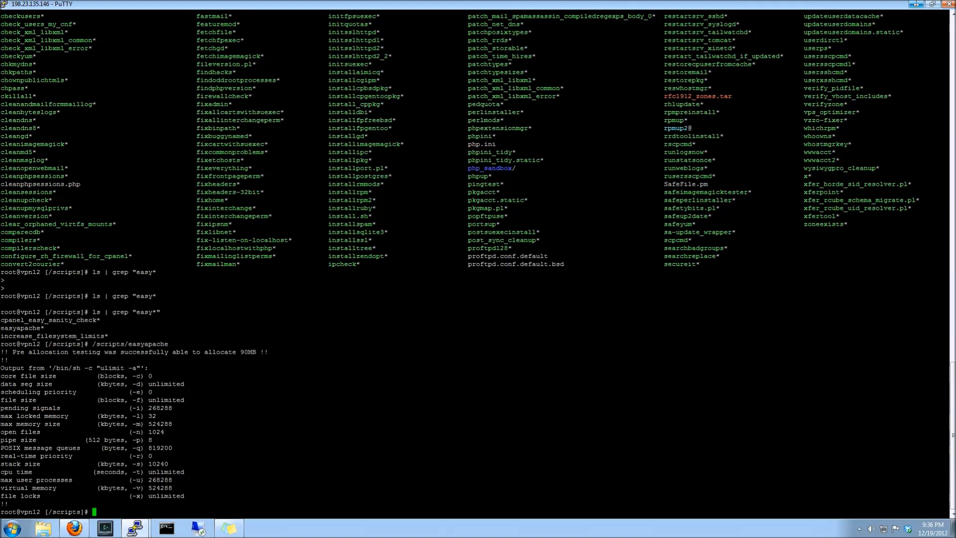
pyautogui.click(916, 4)
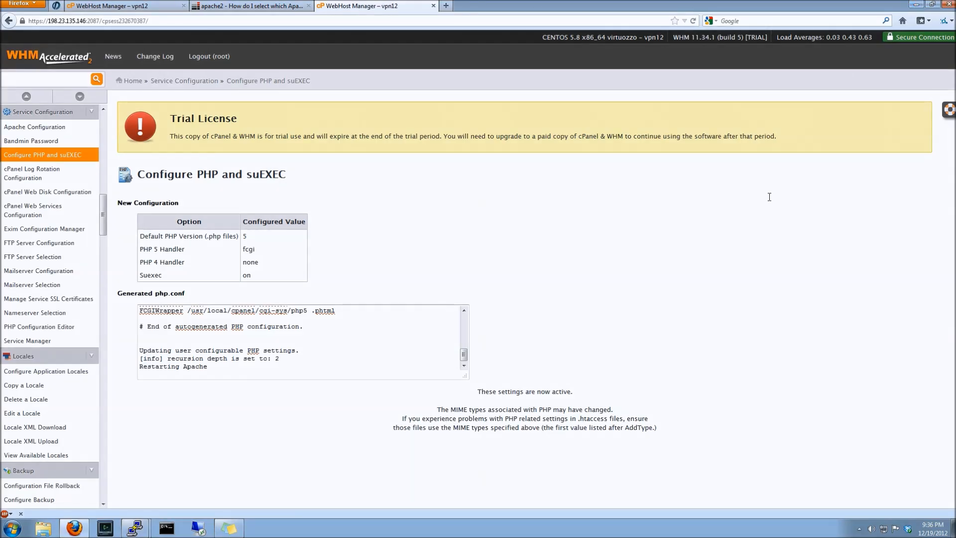